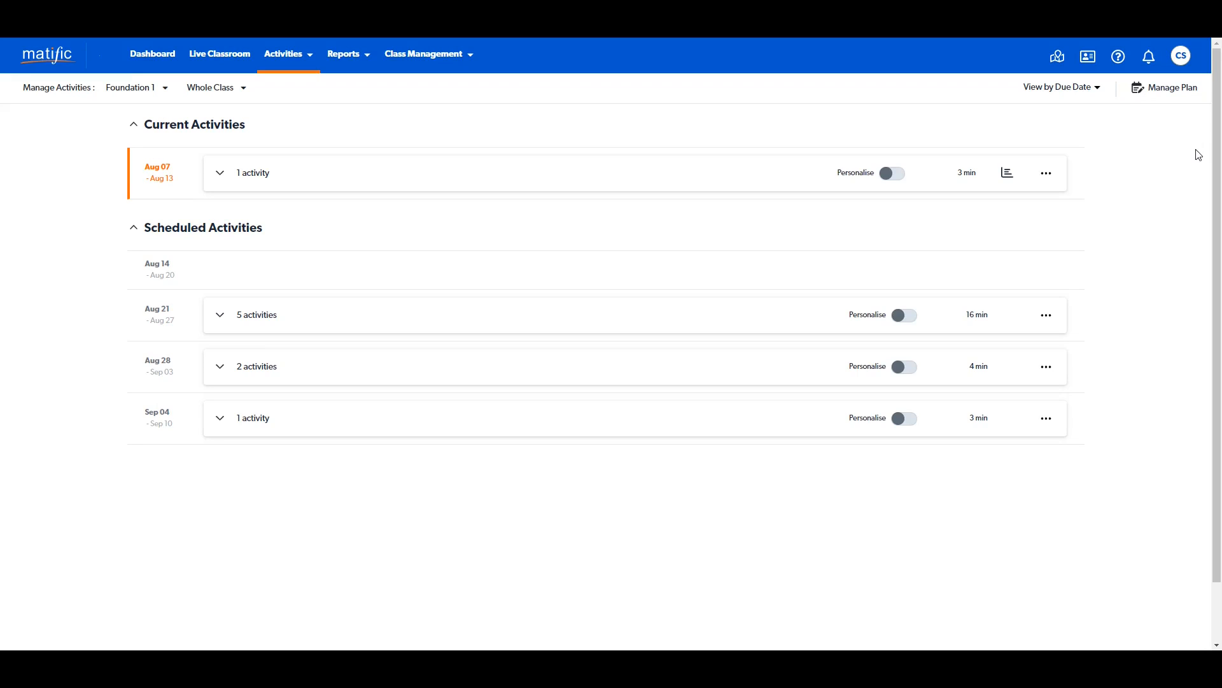
Expand the Aug 07, Aug 21, Aug 28 and Sep 04 weeks of Foundation 1 to review their assigned activities
left_click(220, 417)
left_click(220, 366)
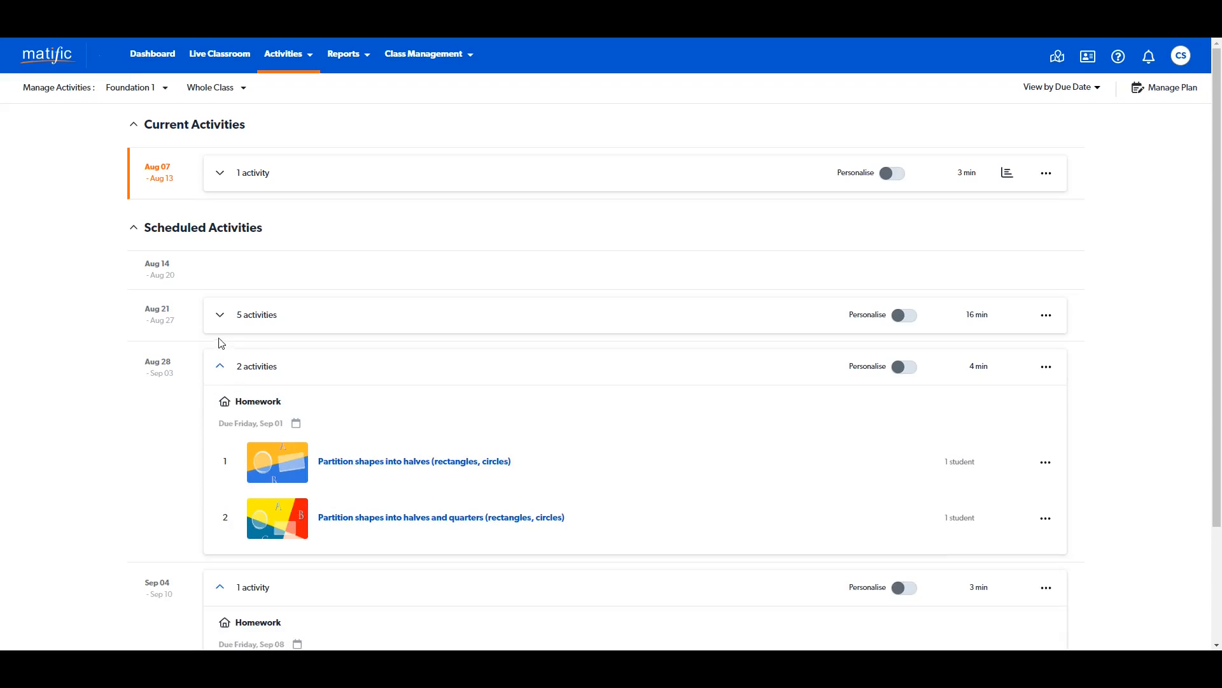
left_click(220, 314)
left_click(220, 172)
mouse_move(299, 75)
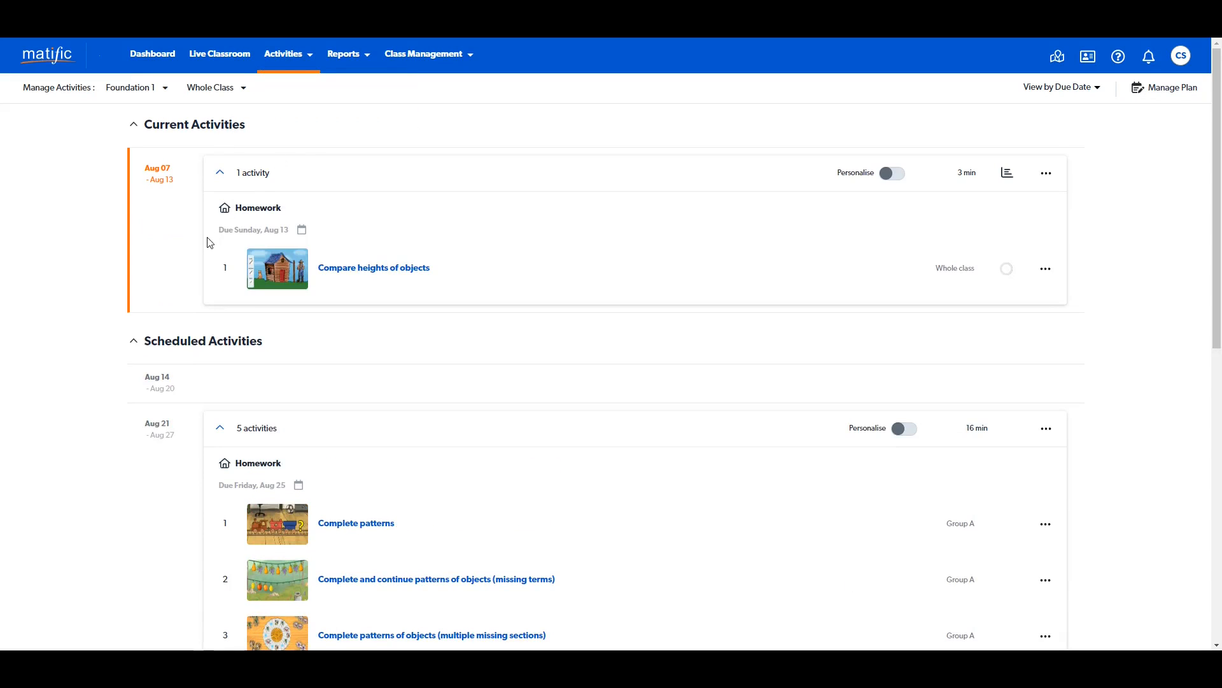
Save the current plan as "[2023] Year 0 - Foundation 1 Plan Aug 10 Anyone" for anyone in the class and copy its share link
left_click(1183, 92)
left_click(680, 390)
left_click(577, 325)
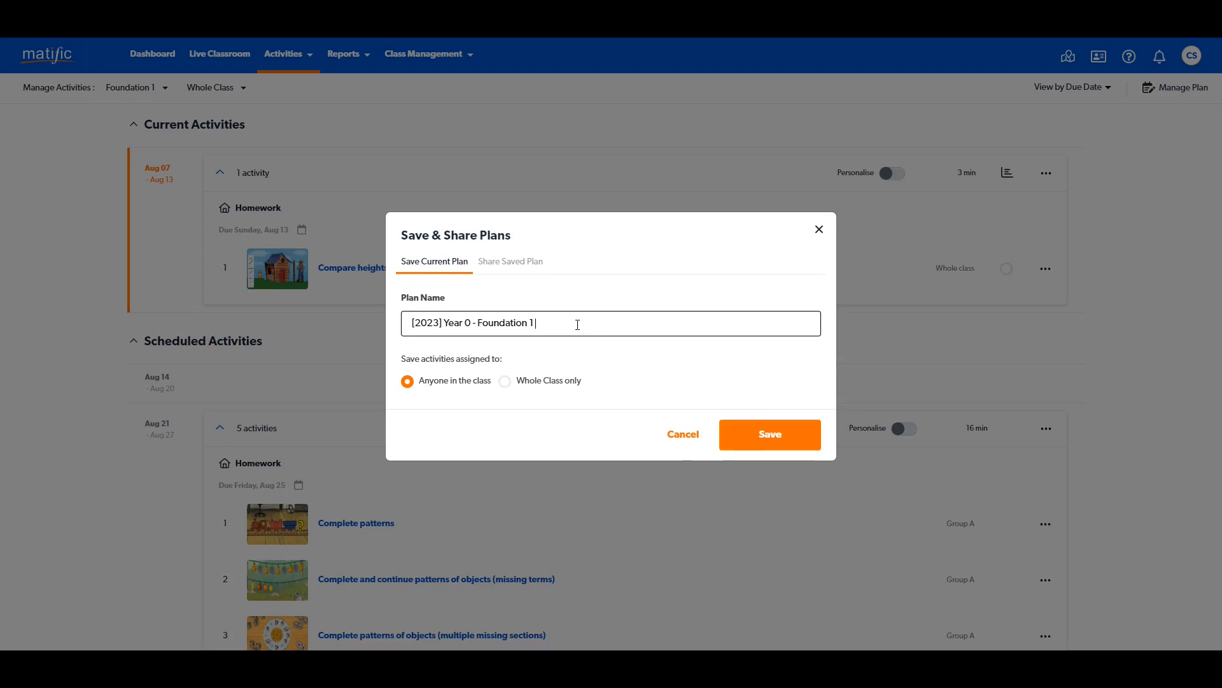
type("Plan Aug 10 Anyone")
left_click(793, 435)
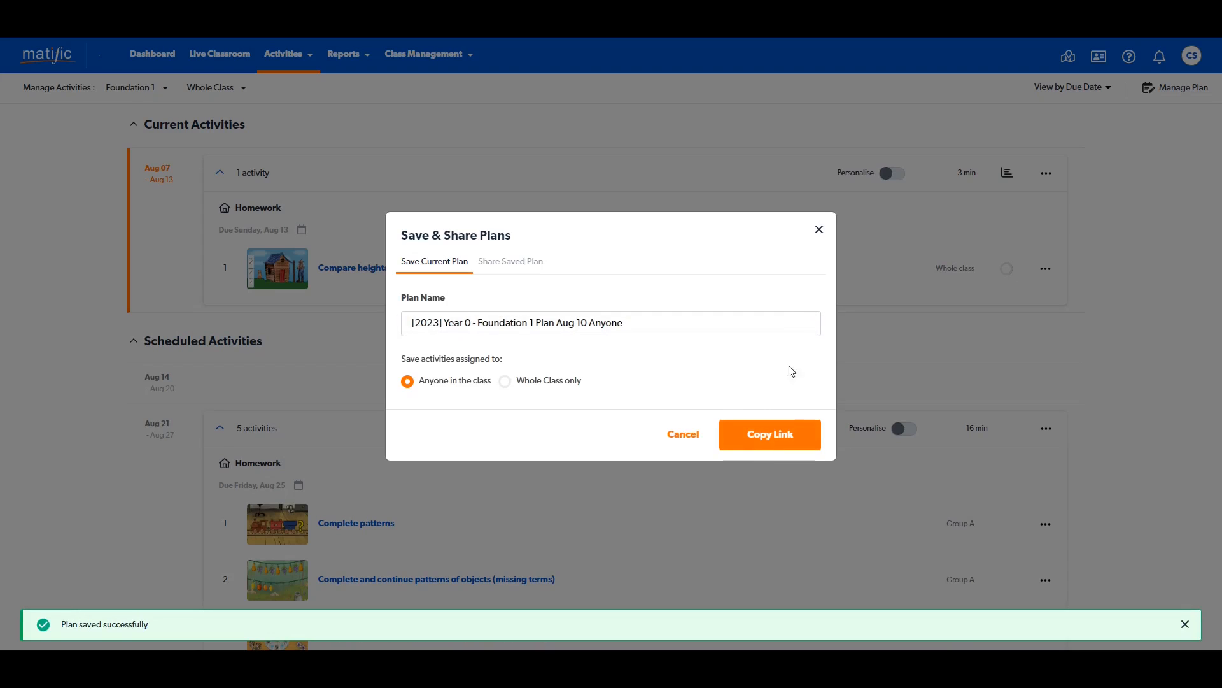
left_click(796, 435)
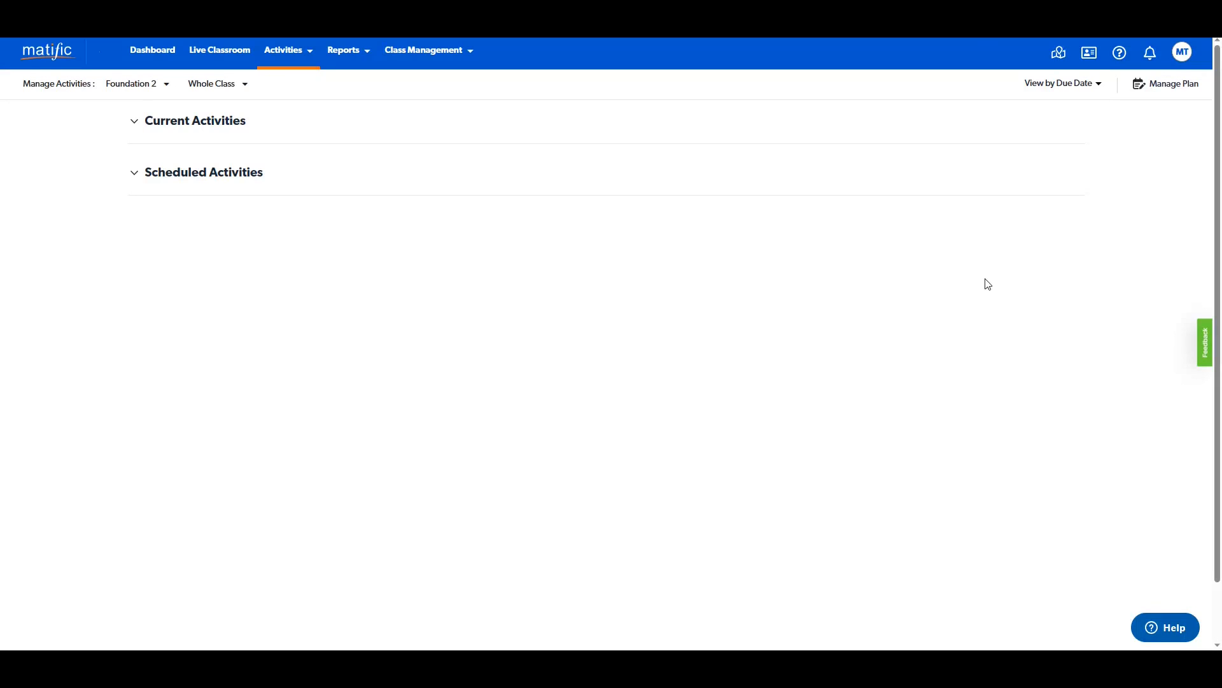
Load the shared "Plan Aug 10 Anyone" plan into Foundation 2 from its copied share link
left_click(1176, 88)
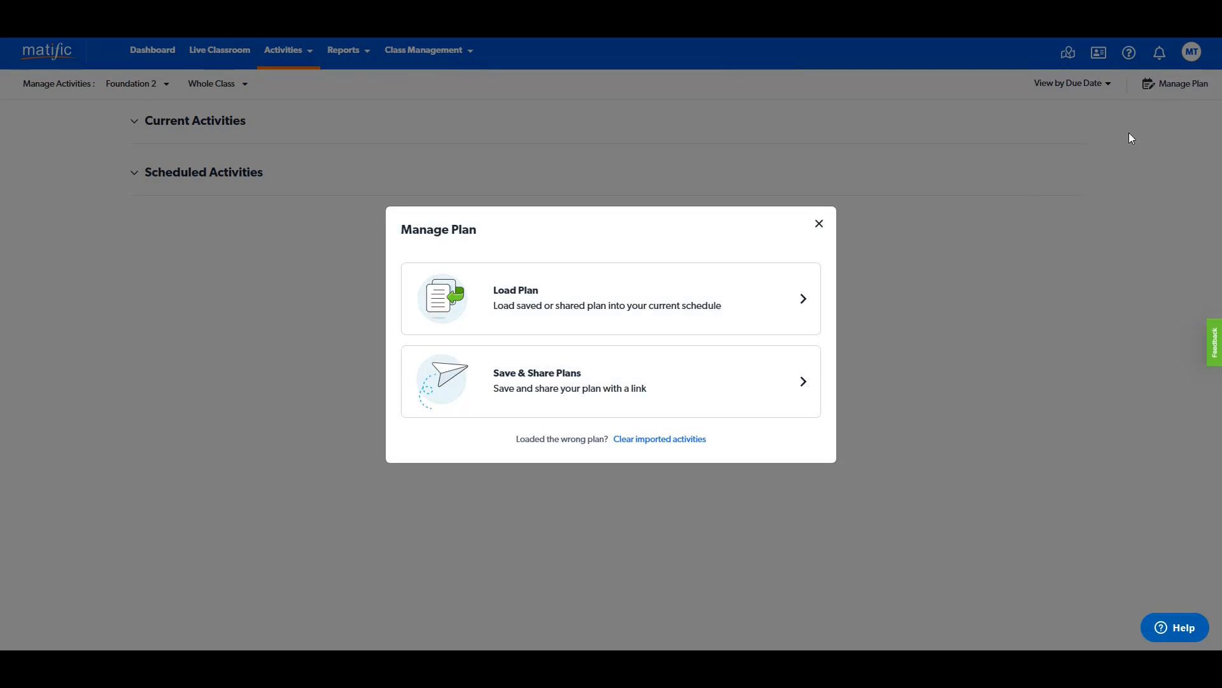
left_click(771, 304)
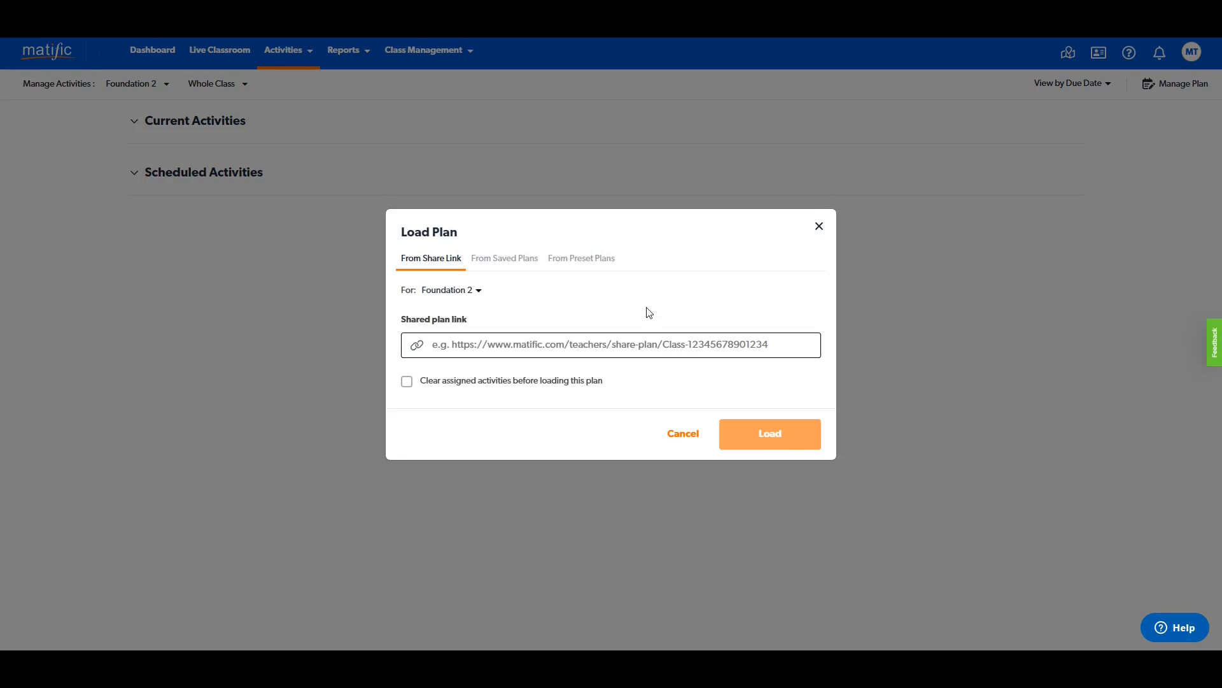
key("ctrl+v")
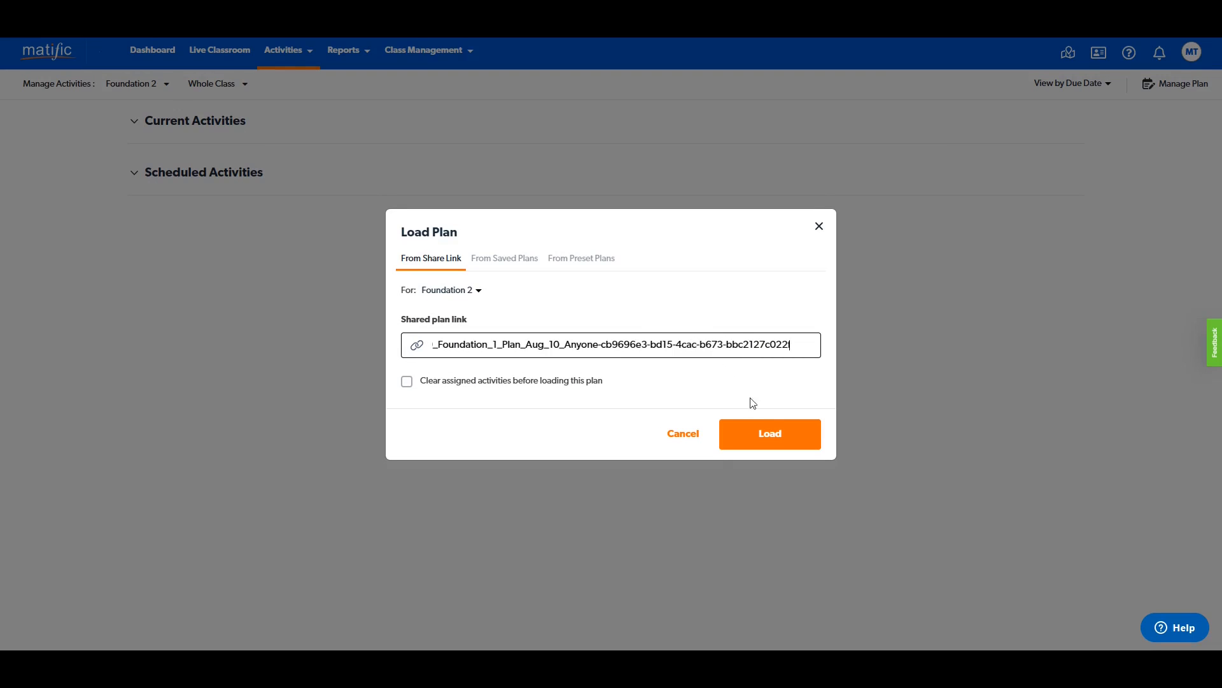
left_click(789, 438)
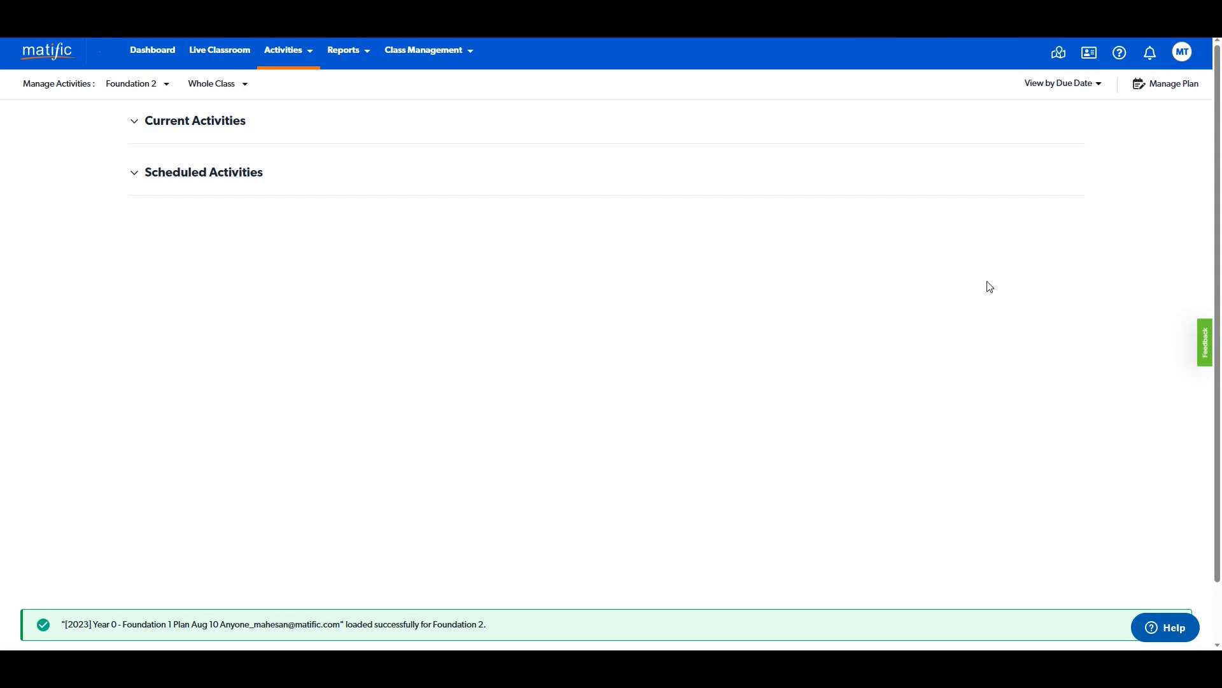
Expand Foundation 2's current and scheduled activities and look through the imported ones and their assignees
left_click(134, 180)
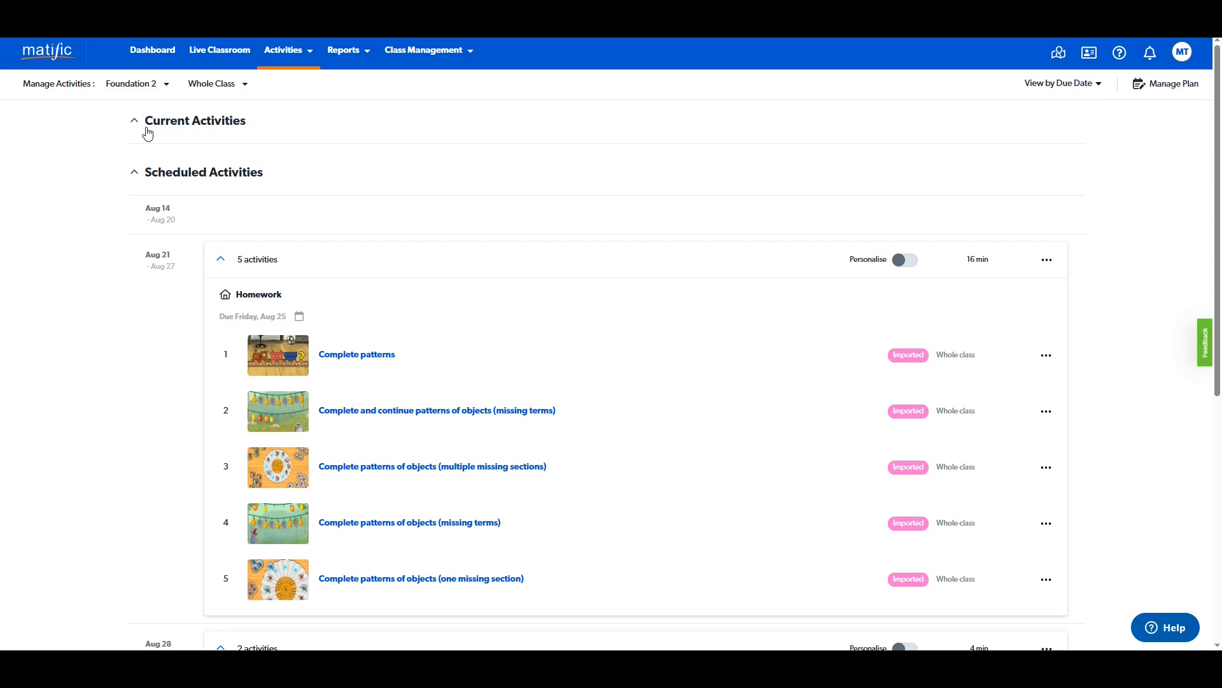
scroll(738, 174, "down", 2)
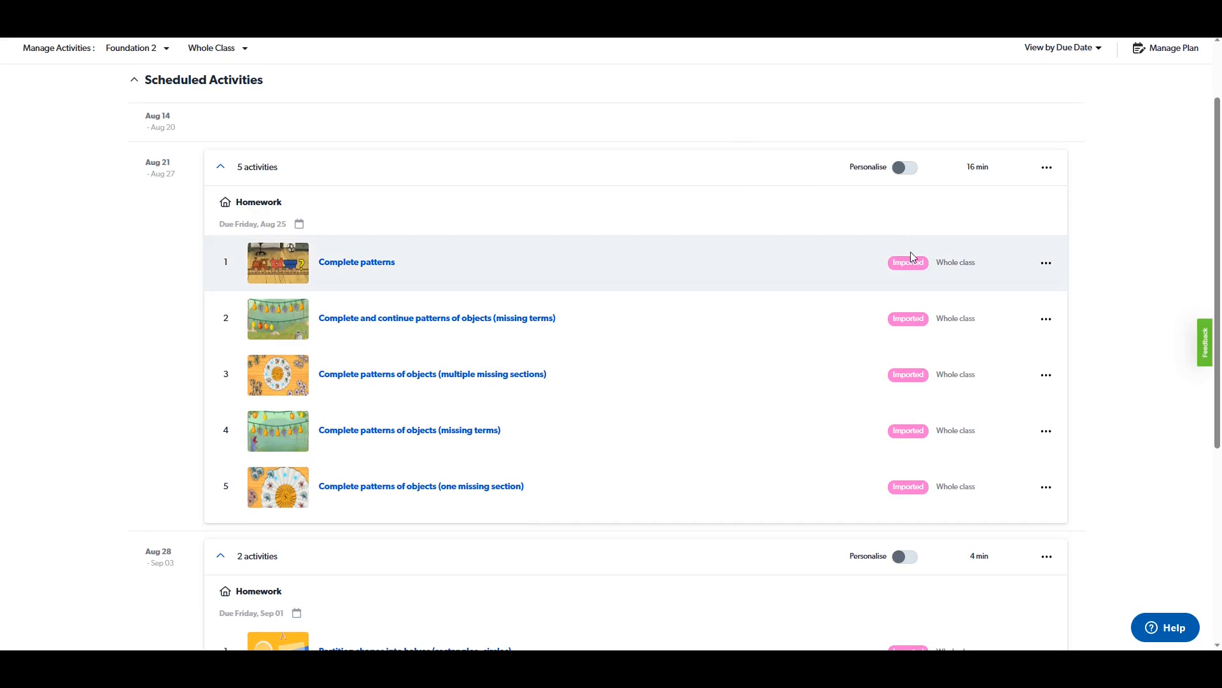
scroll(1019, 236, "down", 5)
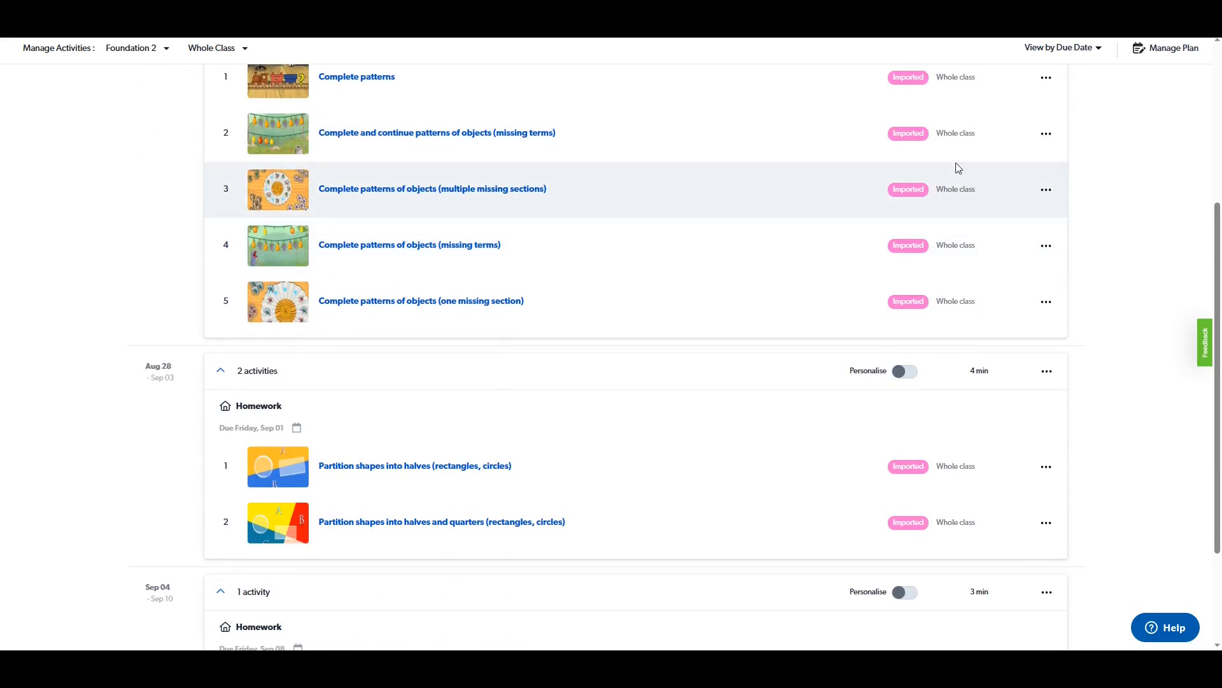
scroll(962, 191, "down", 1)
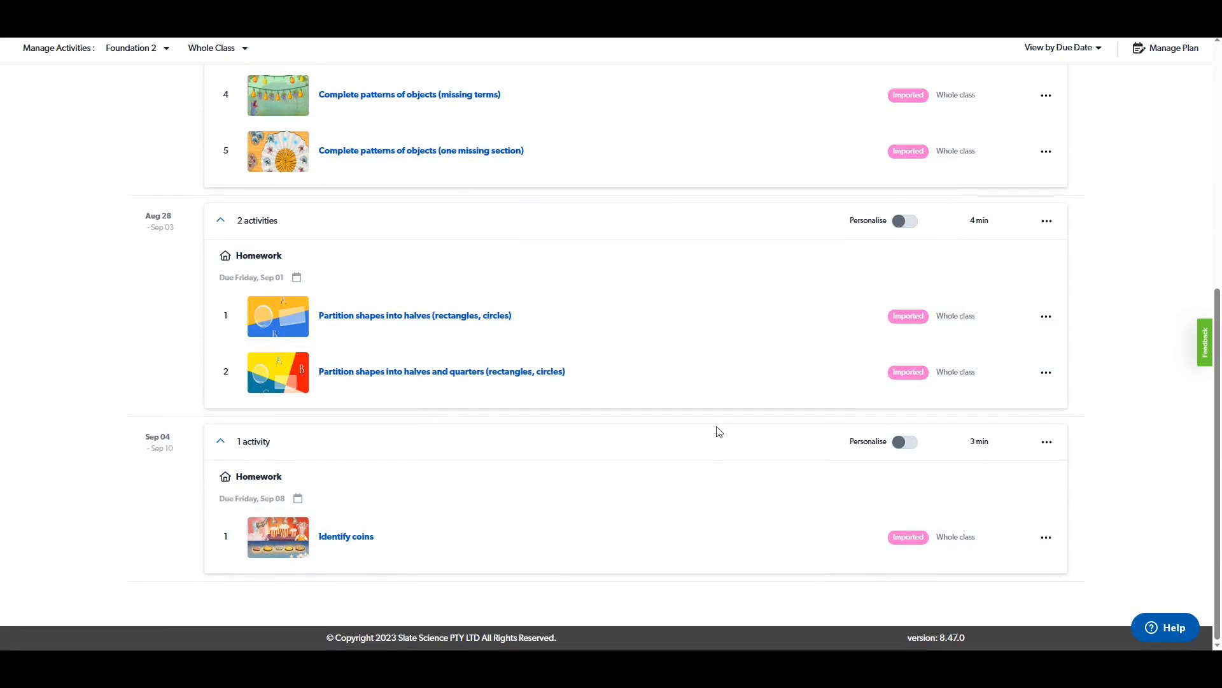
scroll(826, 424, "up", 3)
scroll(827, 425, "up", 5)
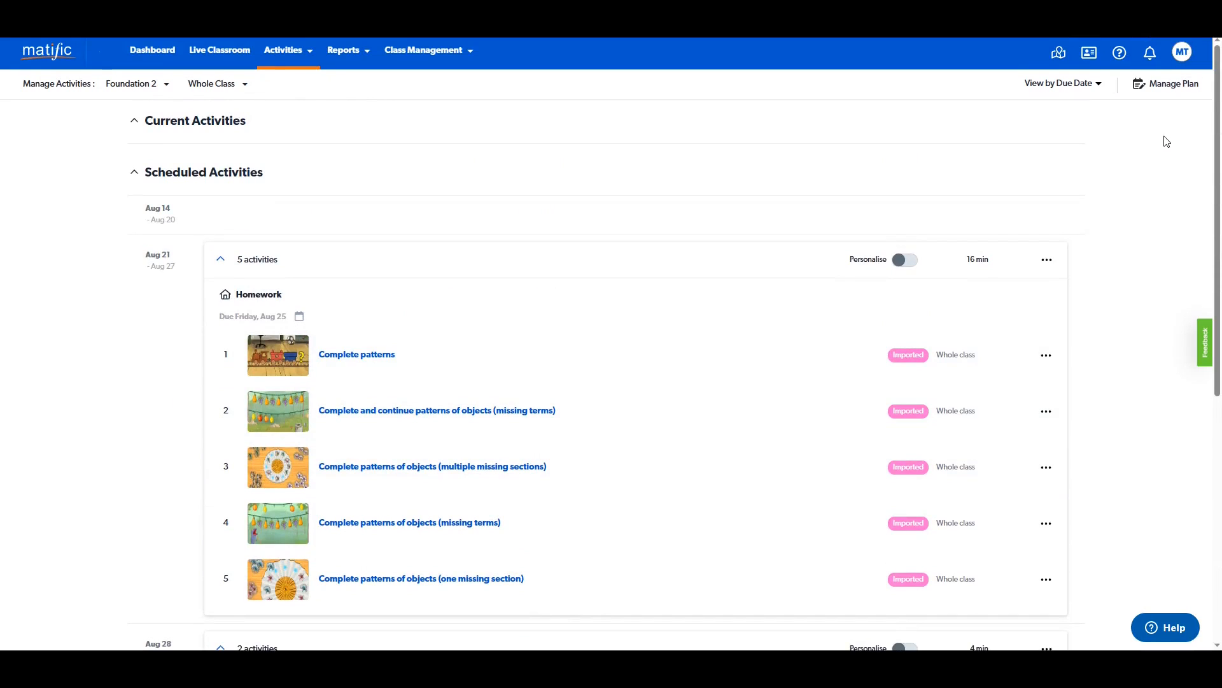
Clear all imported activities from Foundation 2
left_click(1159, 86)
left_click(691, 440)
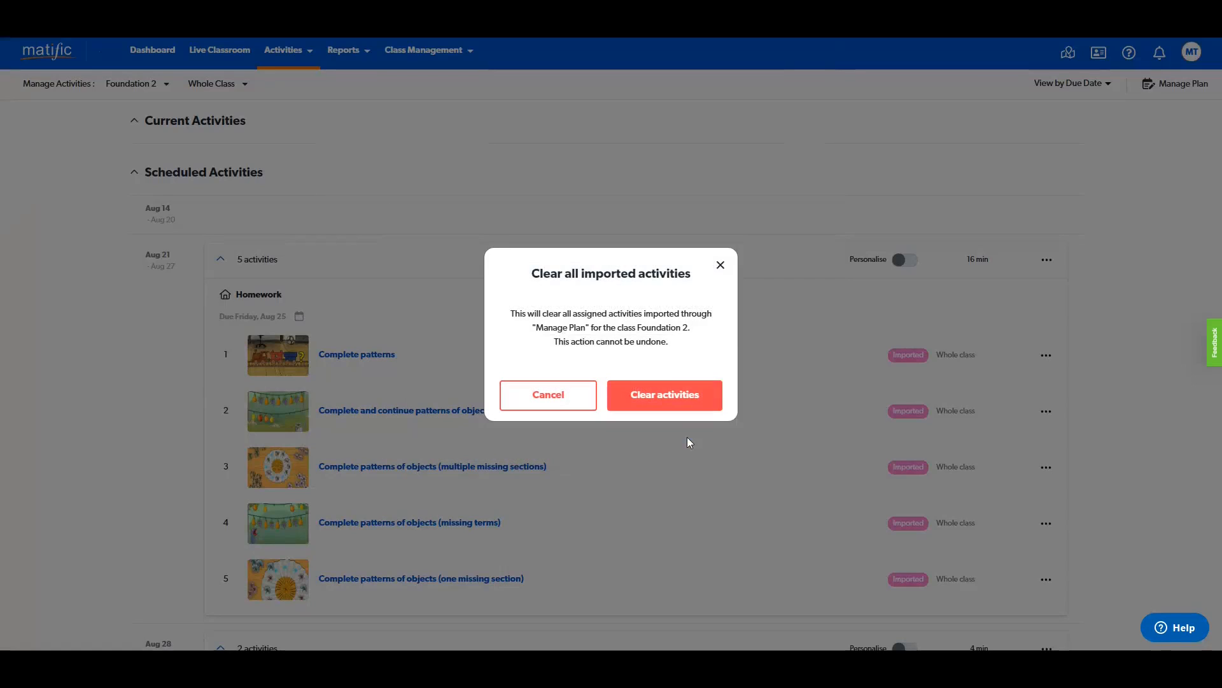
left_click(694, 403)
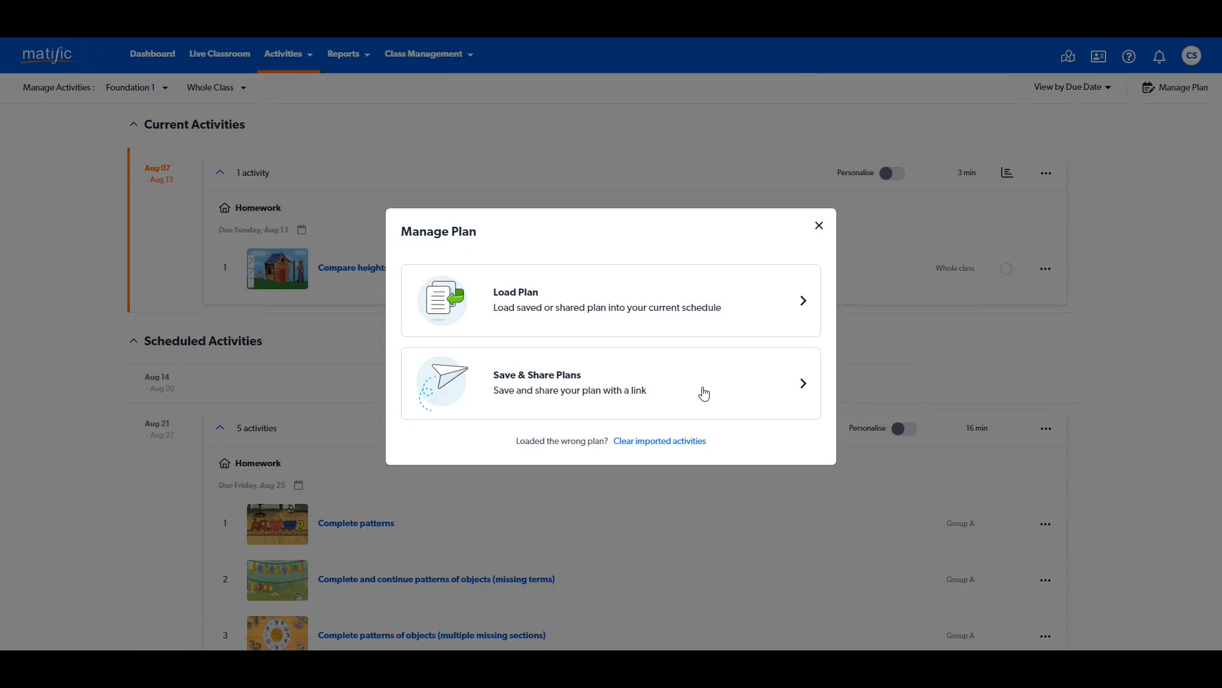
Save Foundation 1's plan as "[2023] Year 0 - Foundation 1 Plan Aug 10 Whole Class" with Whole Class only activities and copy its share link
left_click(704, 387)
left_click(608, 321)
type("Plan")
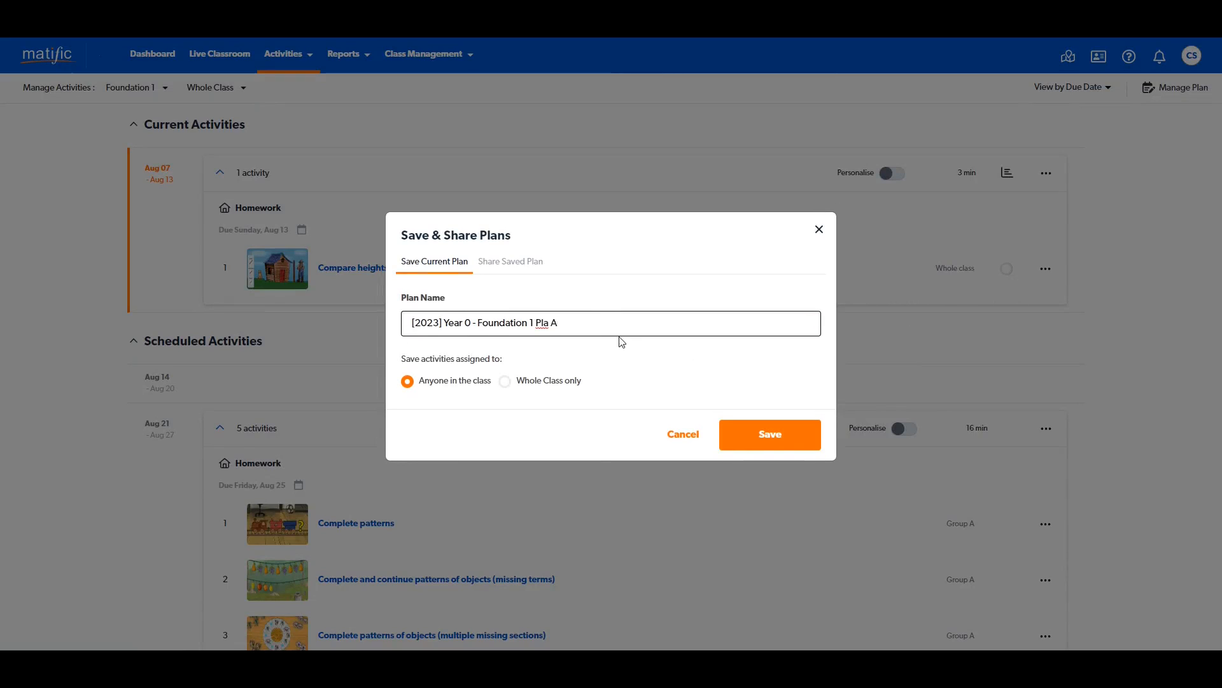
type(" Aug 10 Whole Class")
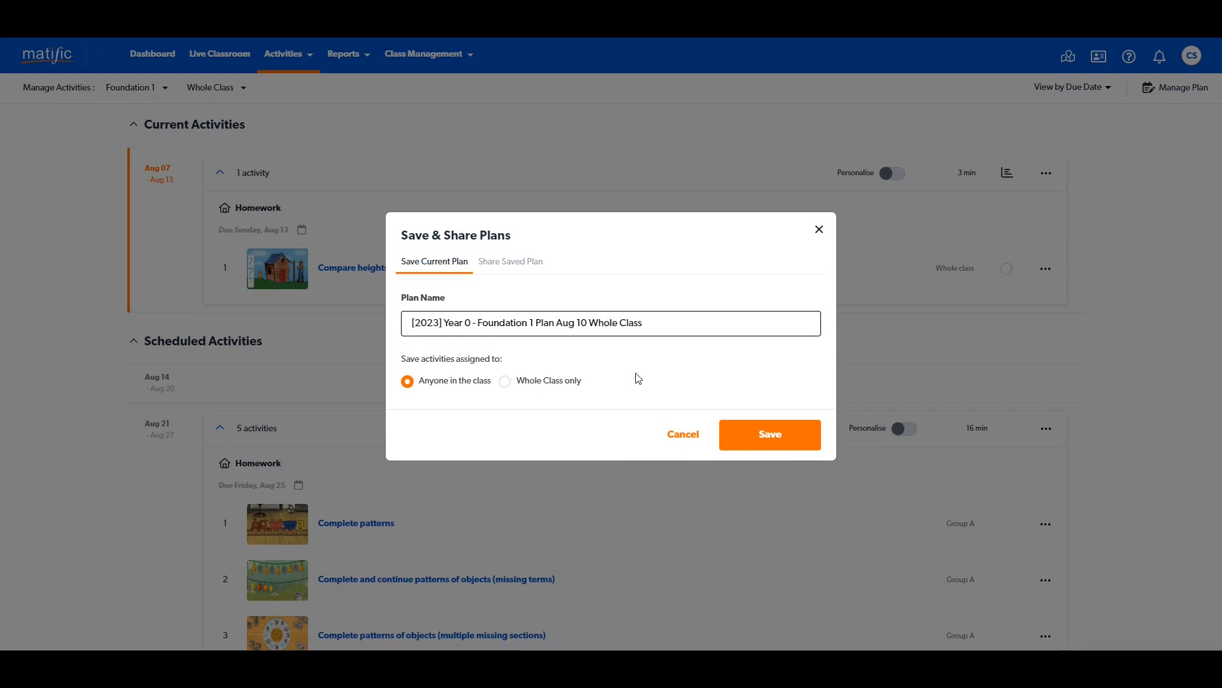
left_click(505, 382)
left_click(799, 435)
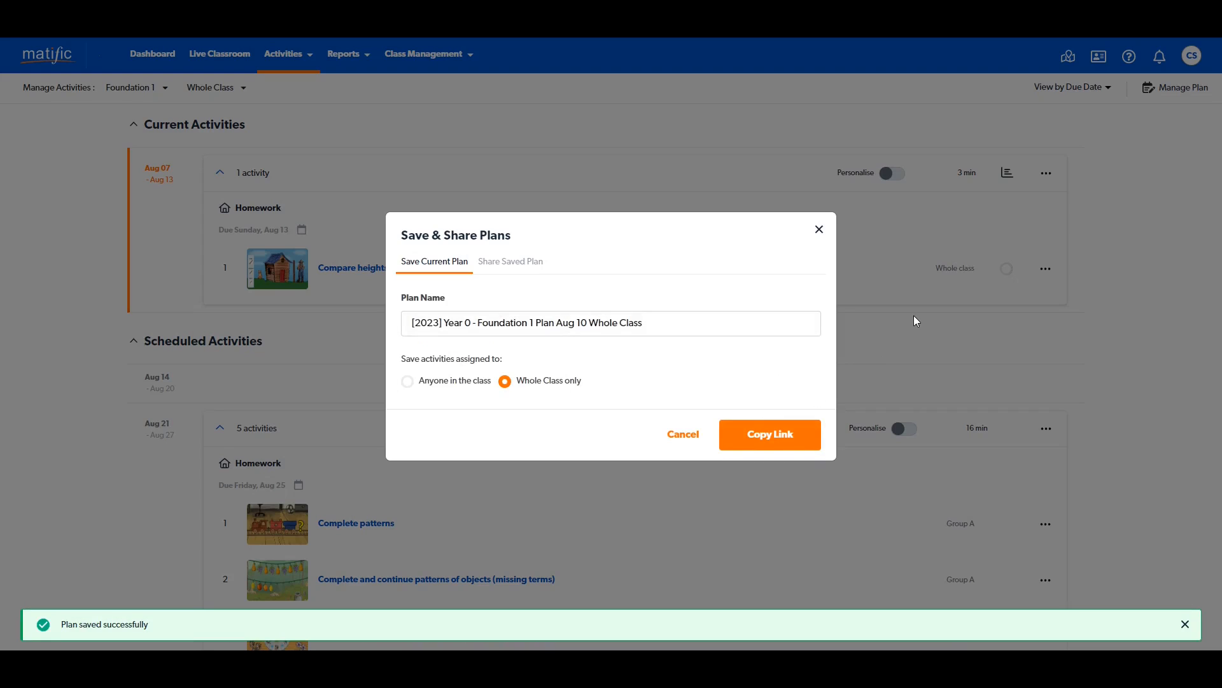
left_click(792, 438)
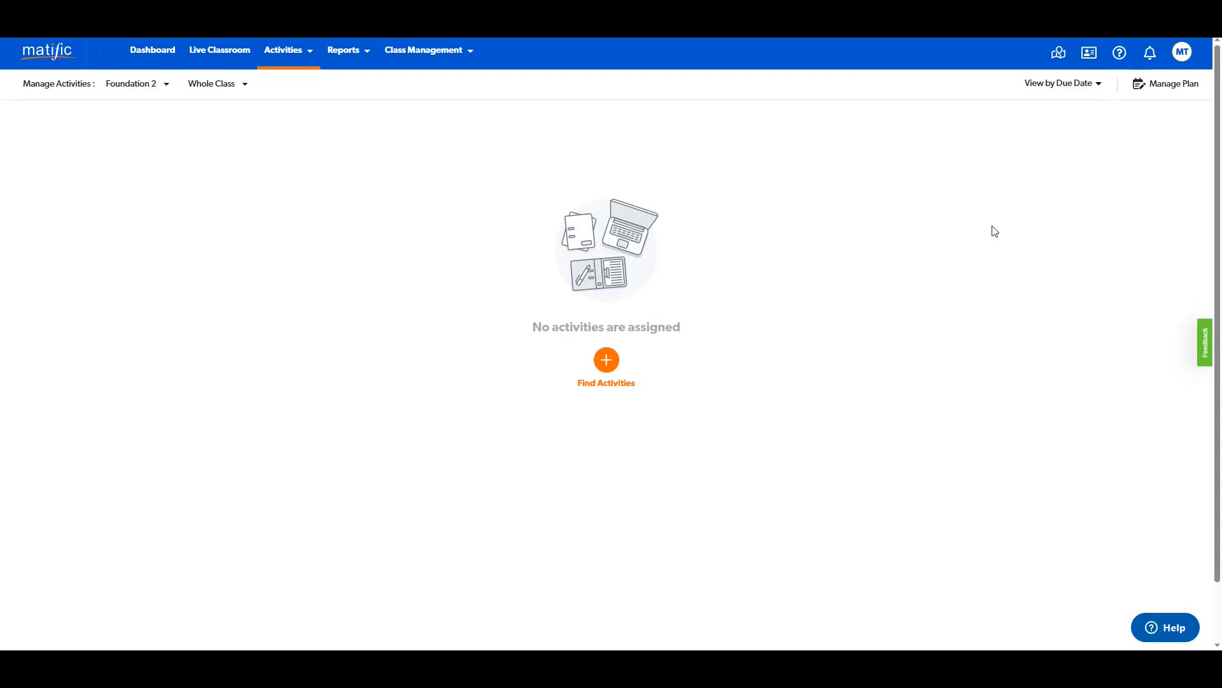
Load the shared "Plan Aug 10 Whole Class" plan into Foundation 2 from its copied share link
left_click(1164, 88)
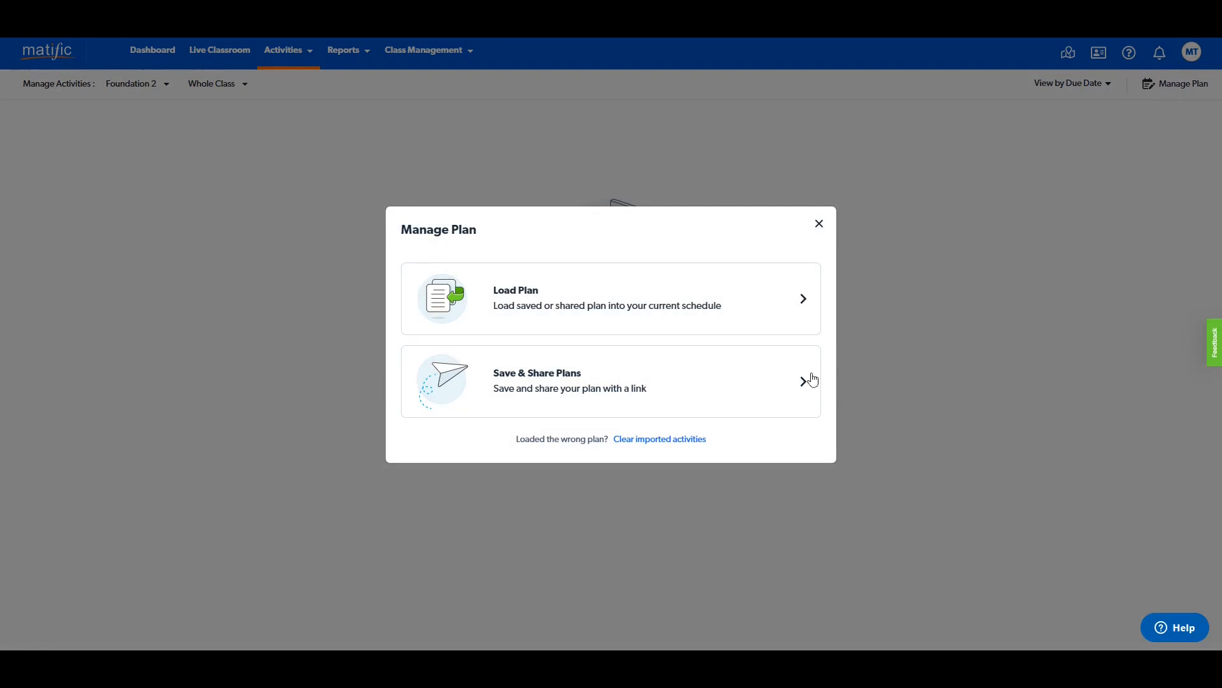
left_click(764, 321)
left_click(714, 349)
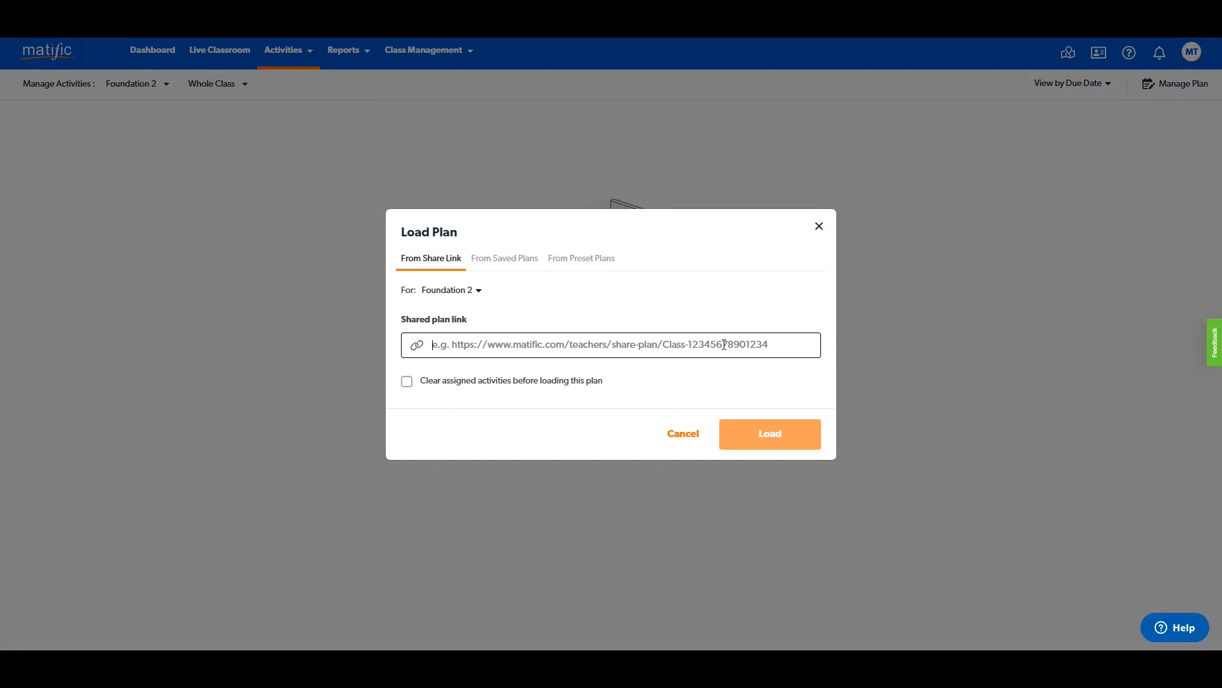
key("ctrl+v")
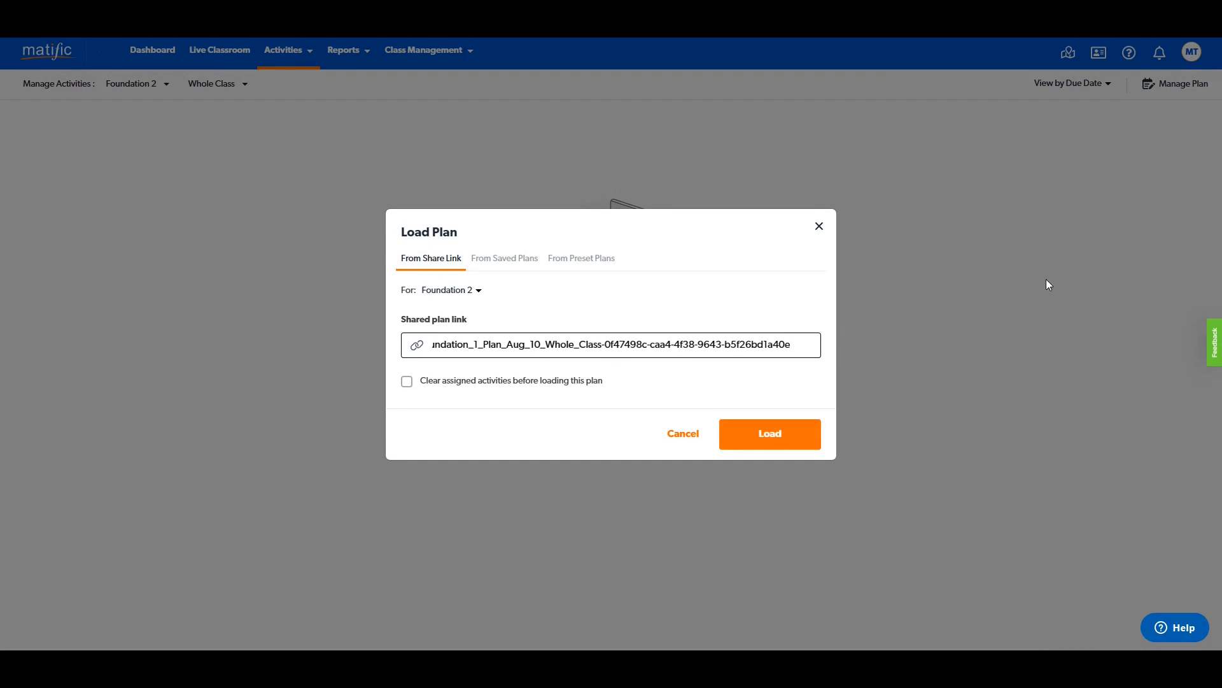
left_click(792, 434)
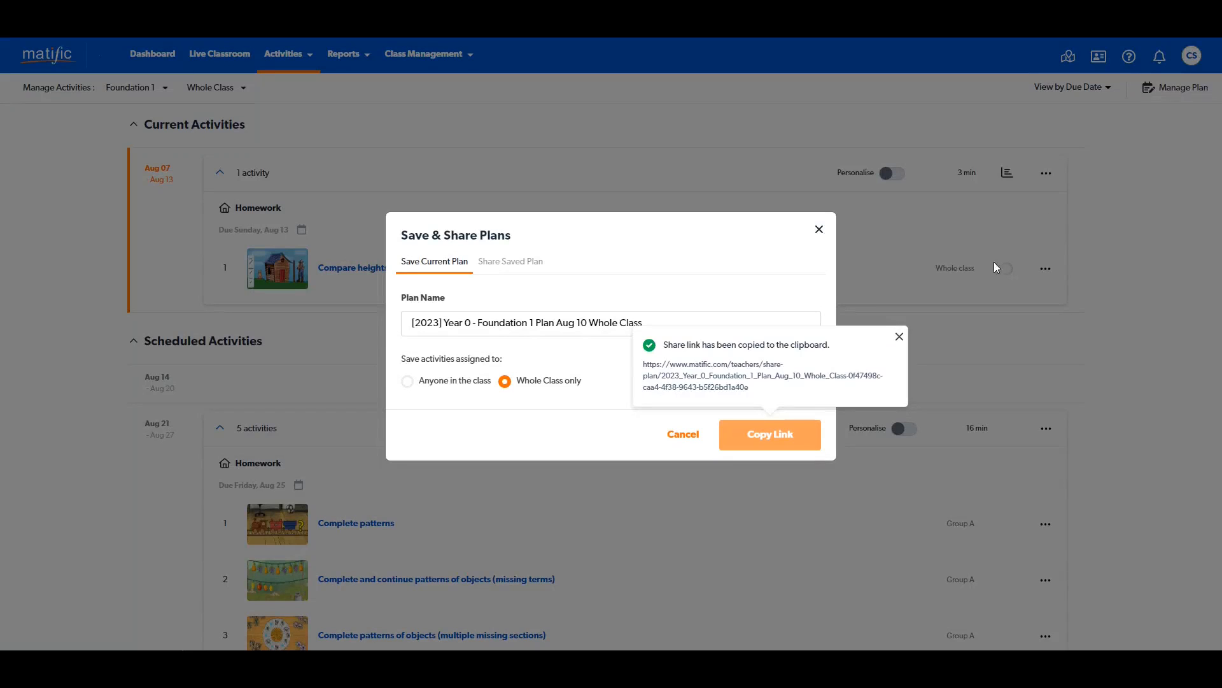
Close the save dialog and choose the saved plan "[2023] Year 0 - Foundation 1 Plan Aug 10 Whole Class" for loading into Foundation 1
left_click(691, 441)
left_click(819, 226)
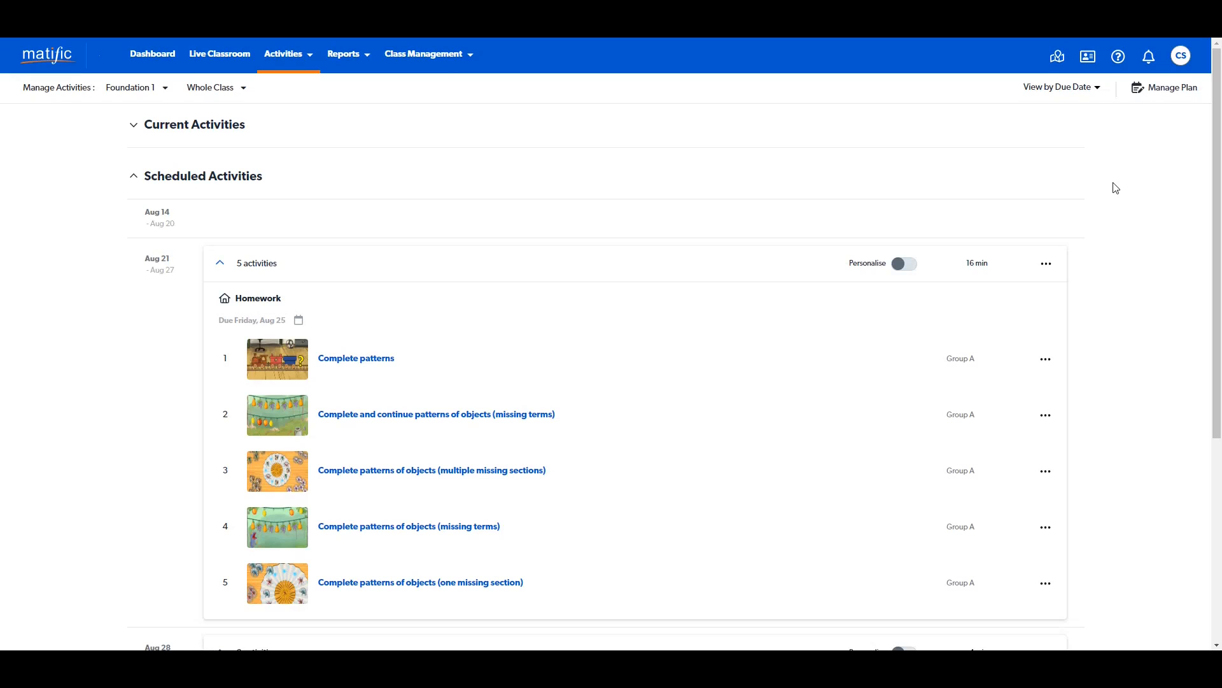
left_click(1167, 96)
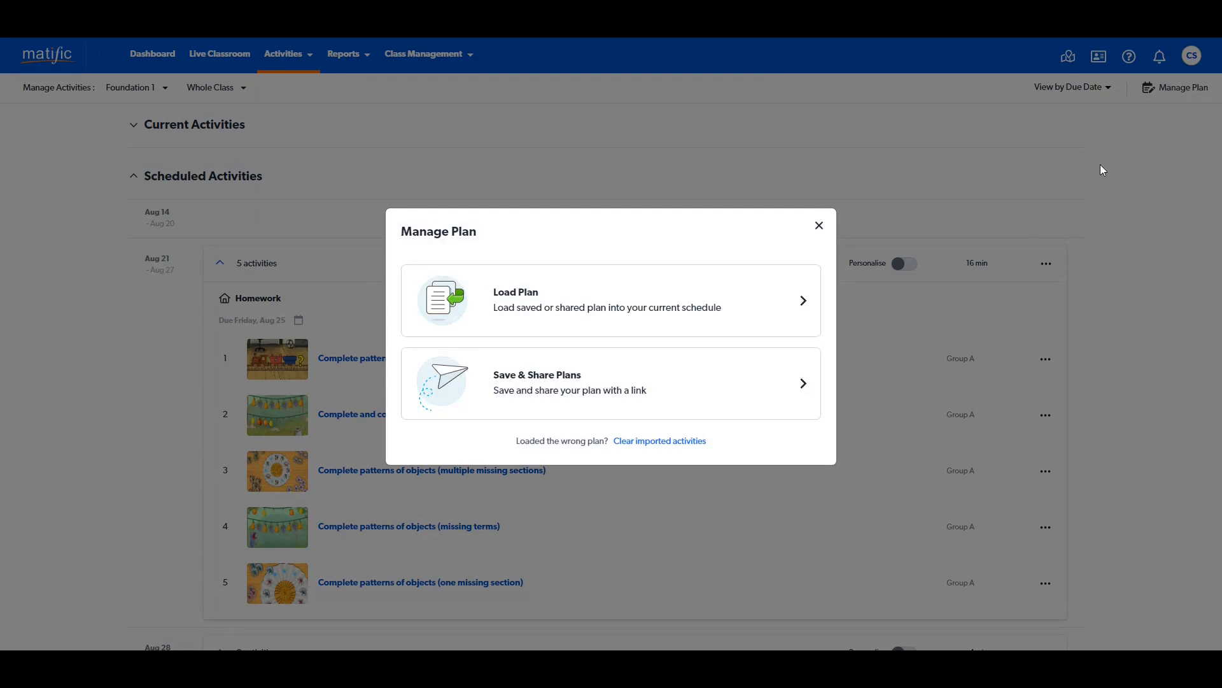
left_click(750, 300)
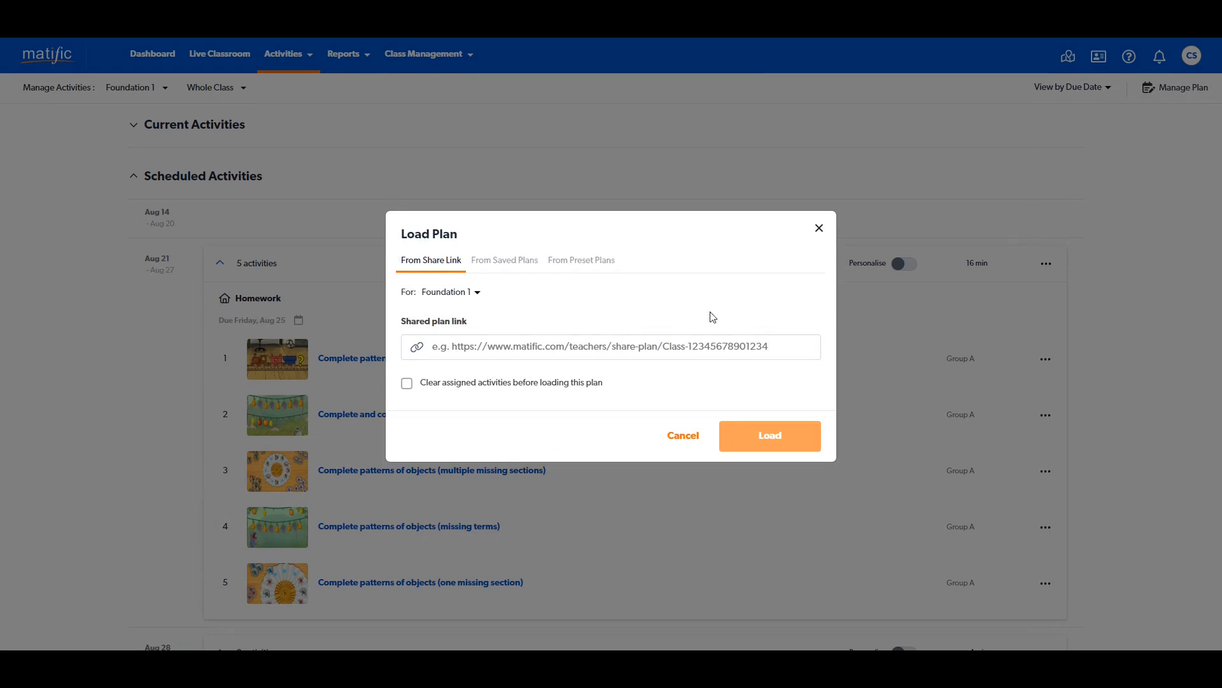
left_click(519, 261)
scroll(598, 299, "down", 2)
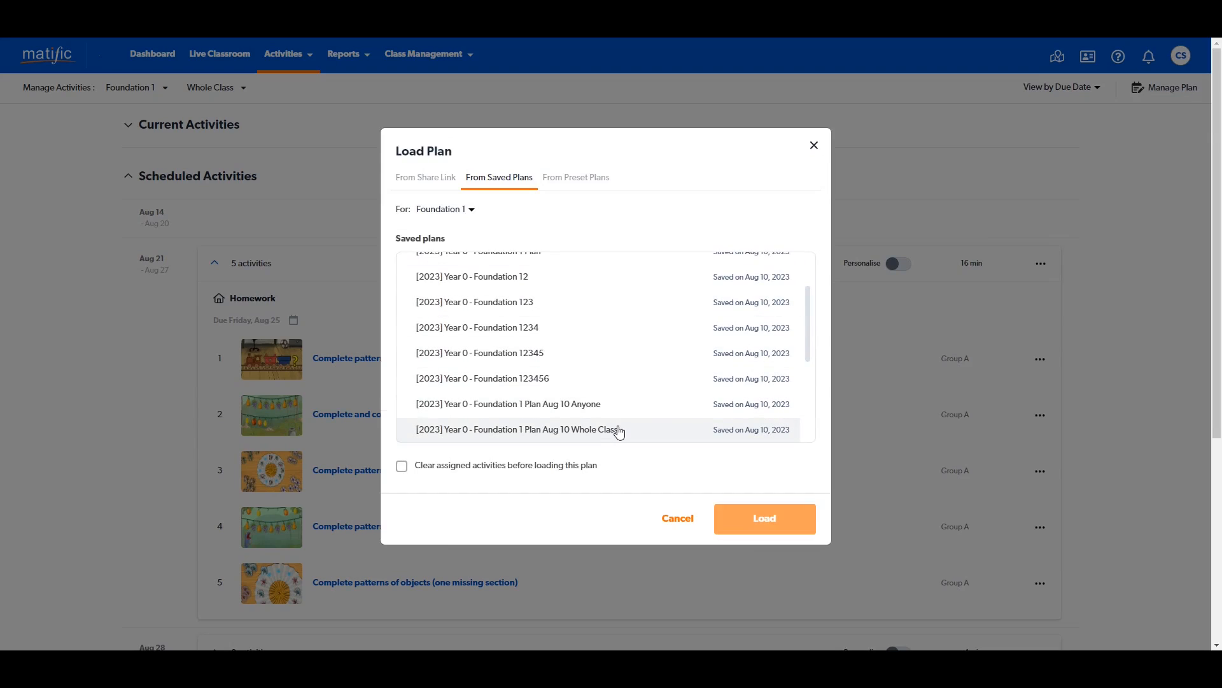
left_click(653, 432)
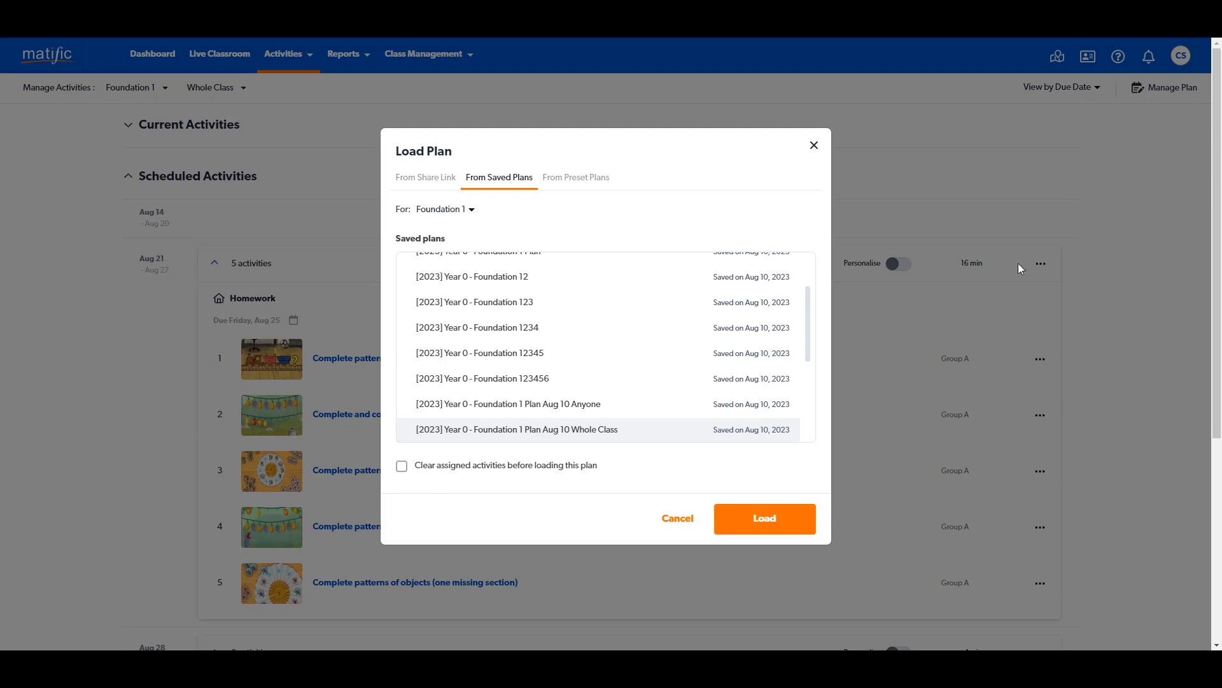
Load the selected plan with all assigned activities cleared beforehand, and expand the Sep 04 week
left_click(403, 466)
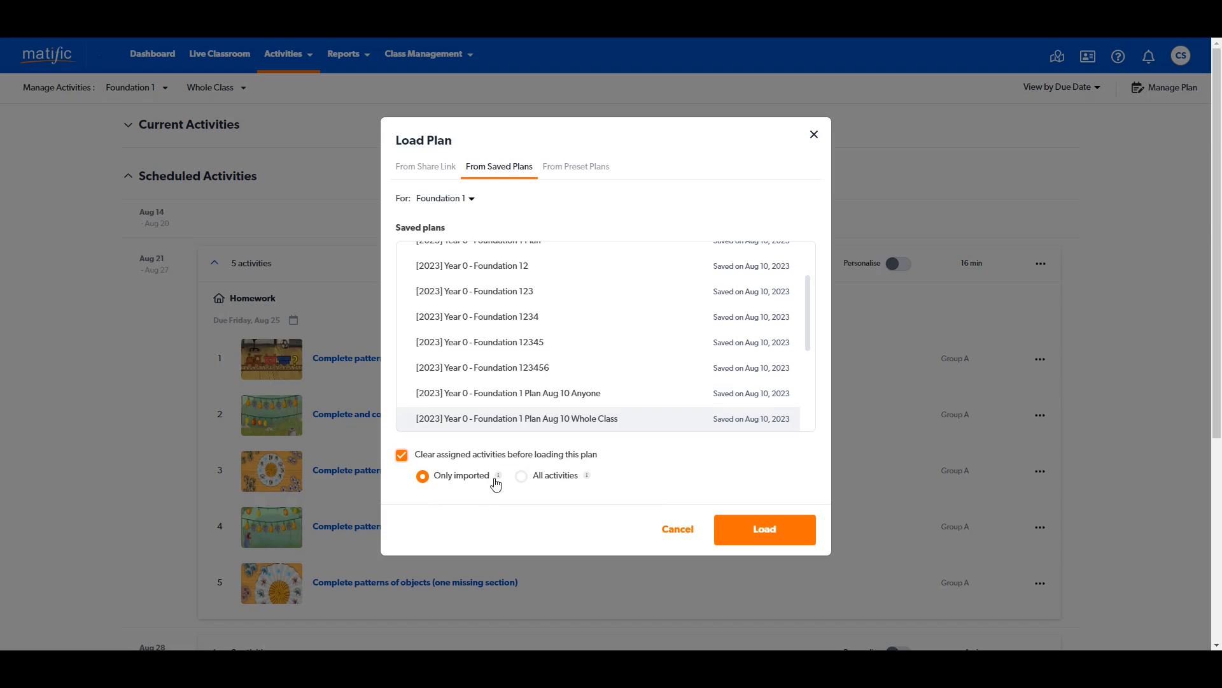
mouse_move(502, 485)
left_click(521, 478)
left_click(790, 521)
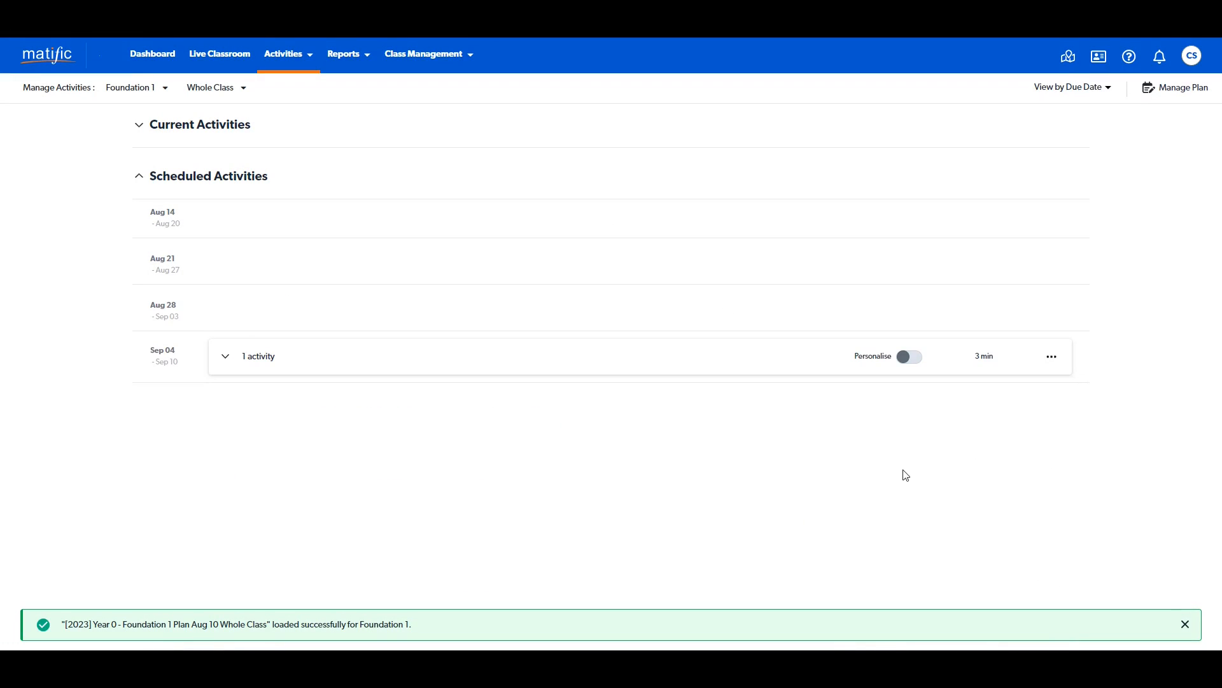
left_click(233, 366)
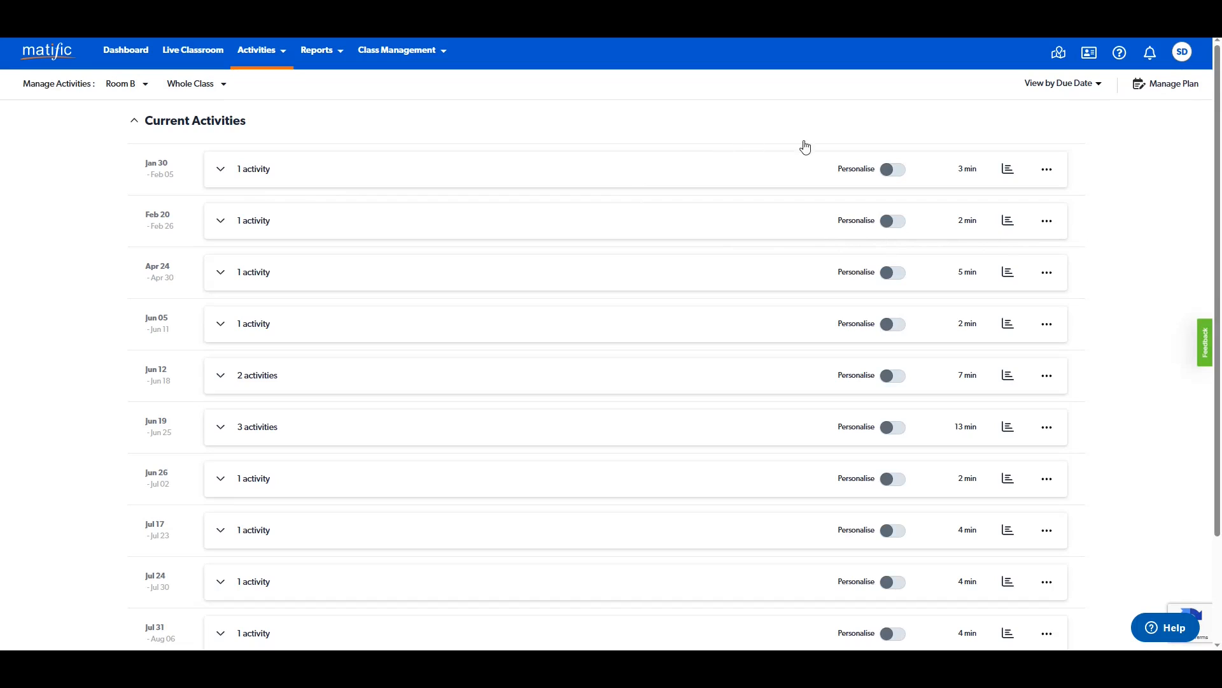
Expand Room B's Jan 30 and Feb 20 weeks and save its plan as "[2023] Year 1 - Room B - Anyone Aug 10" for anyone in the class
left_click(226, 171)
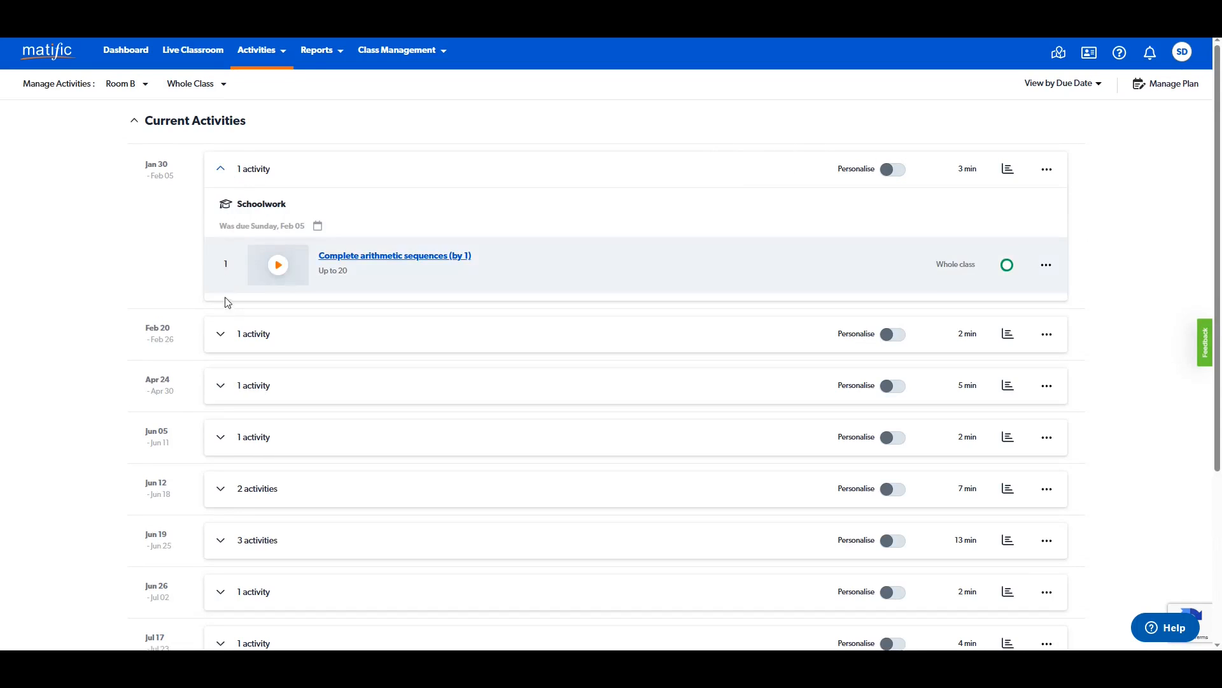
left_click(227, 338)
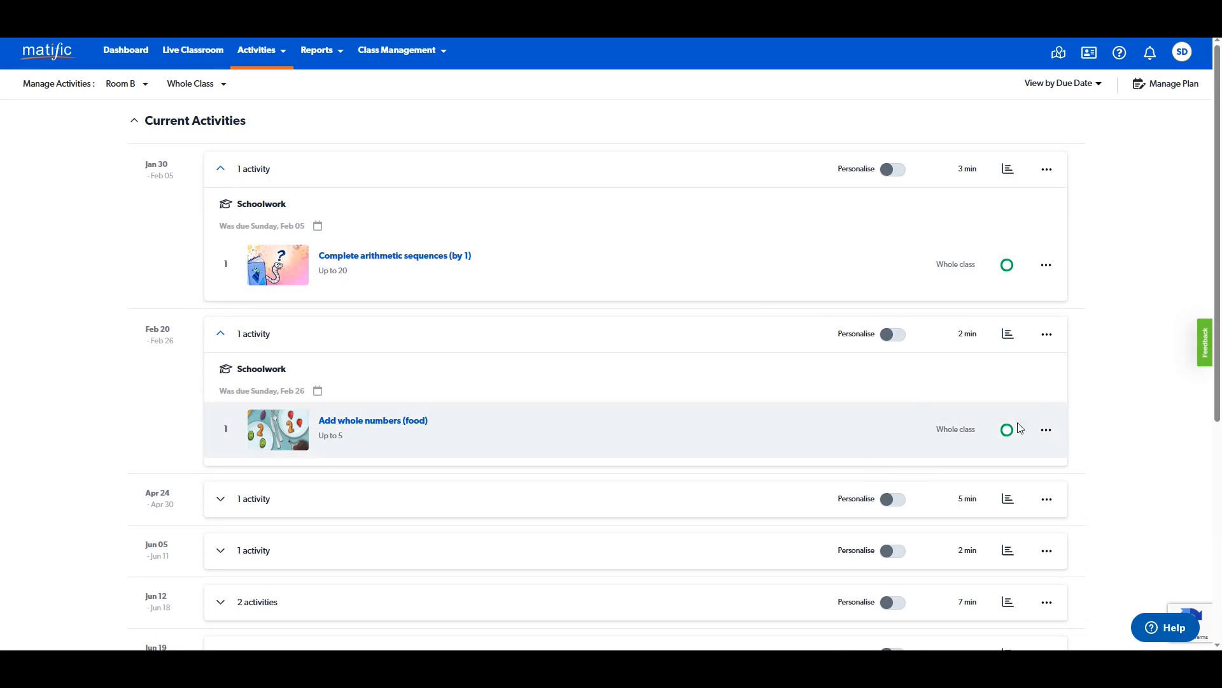
left_click(1179, 84)
left_click(728, 379)
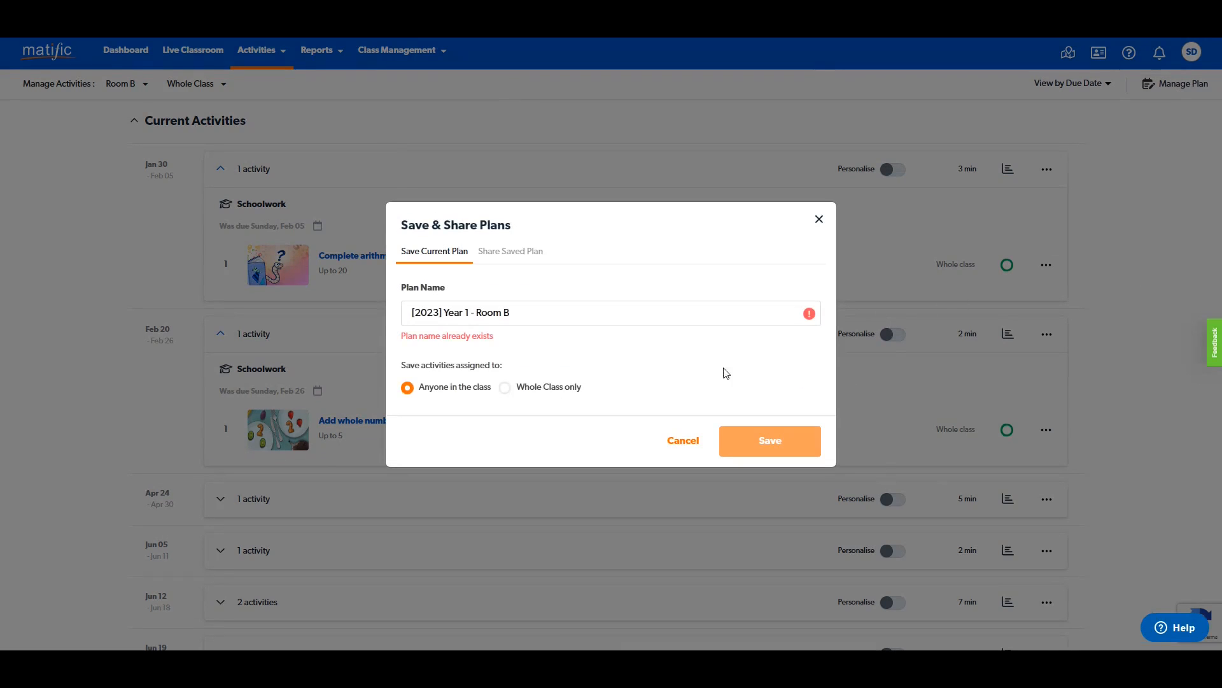
left_click(543, 314)
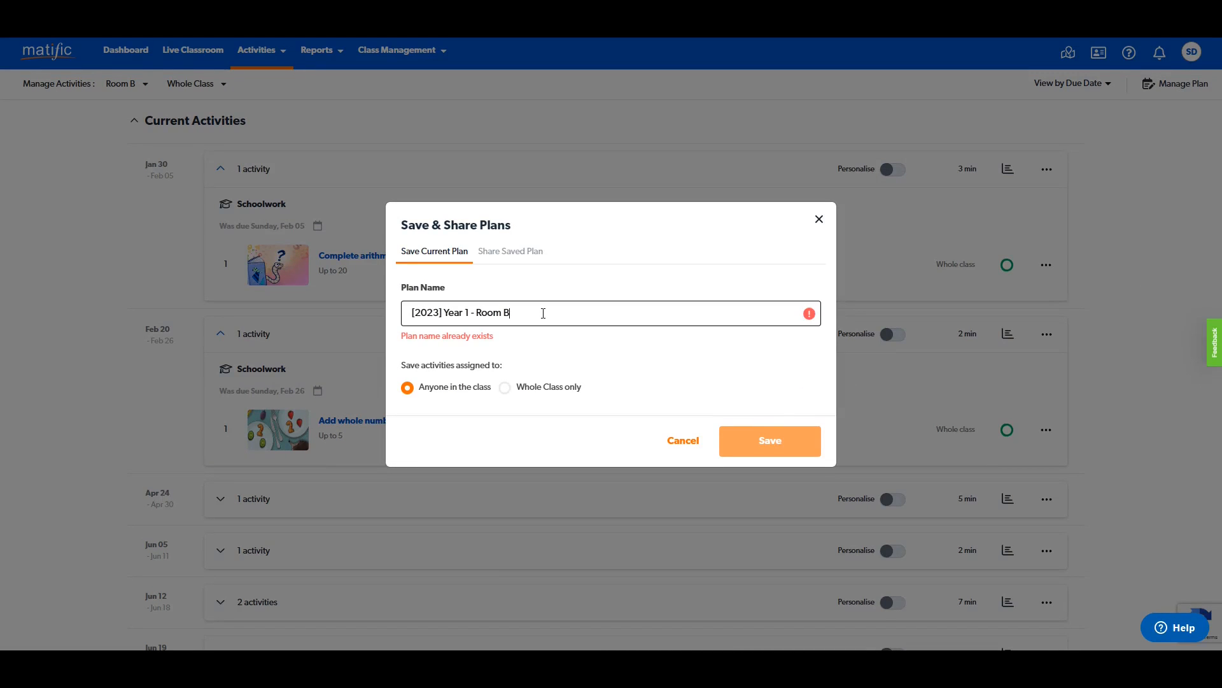
type("- Anyone")
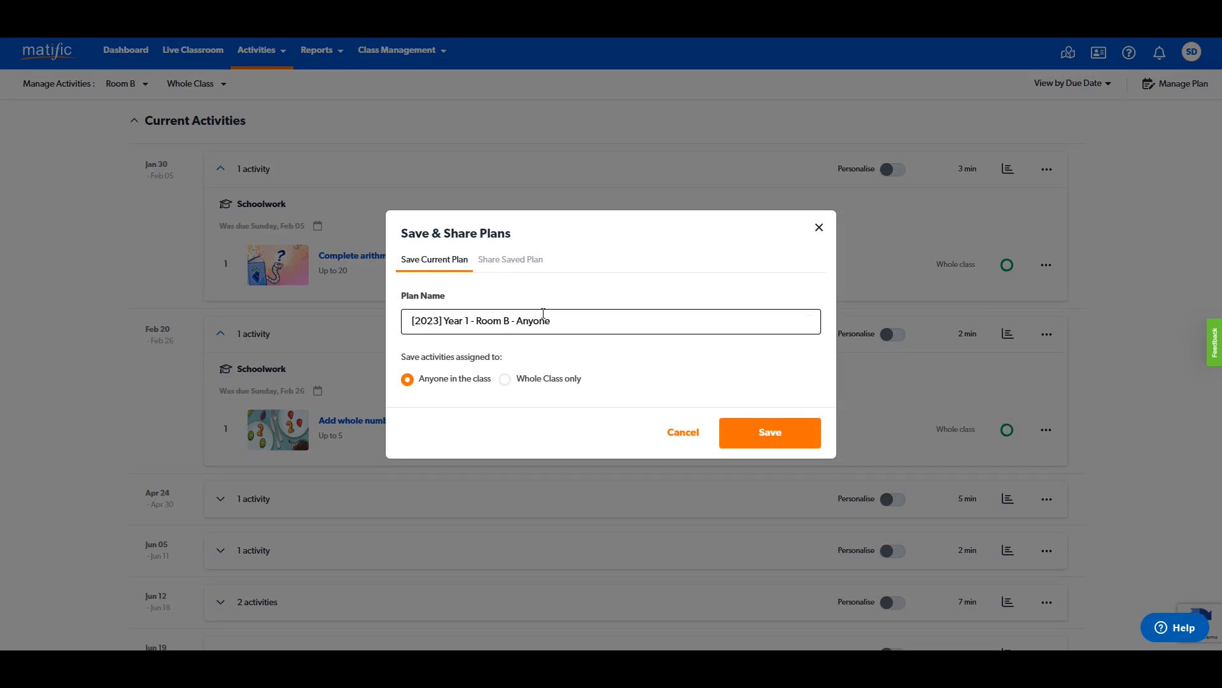
type(" Aug 10")
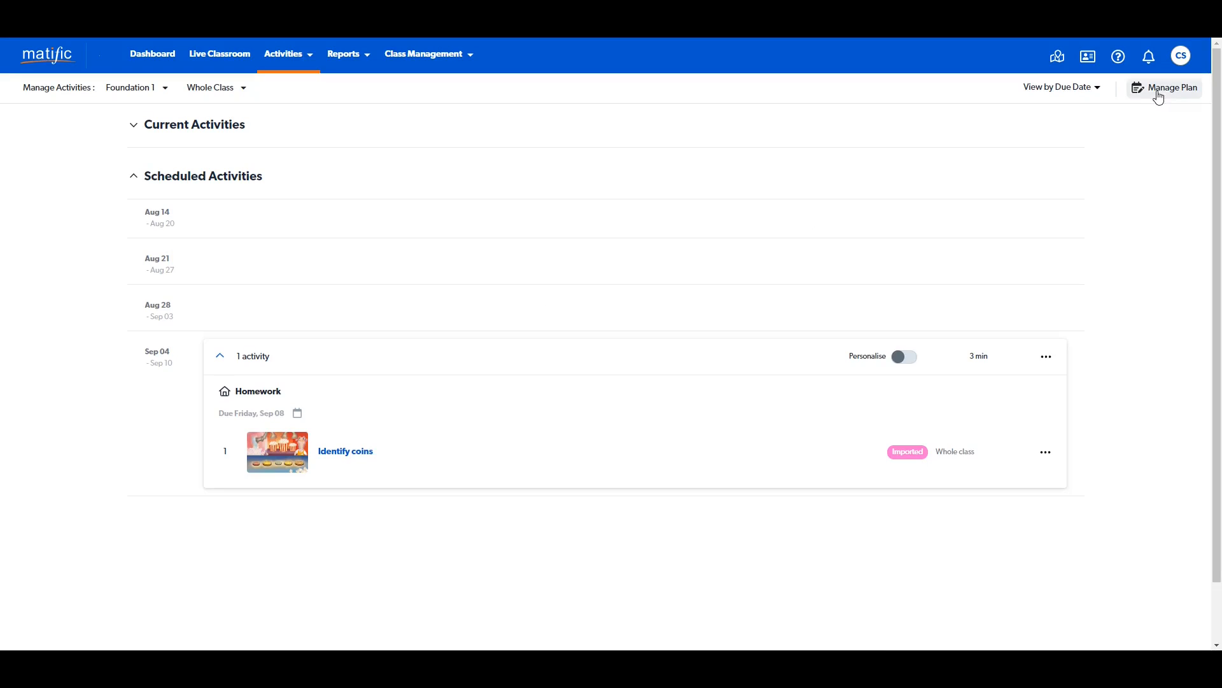
Load the shared Room B "Anyone Aug 10" plan into Foundation 1 from its copied share link, clearing assigned activities beforehand
left_click(1160, 91)
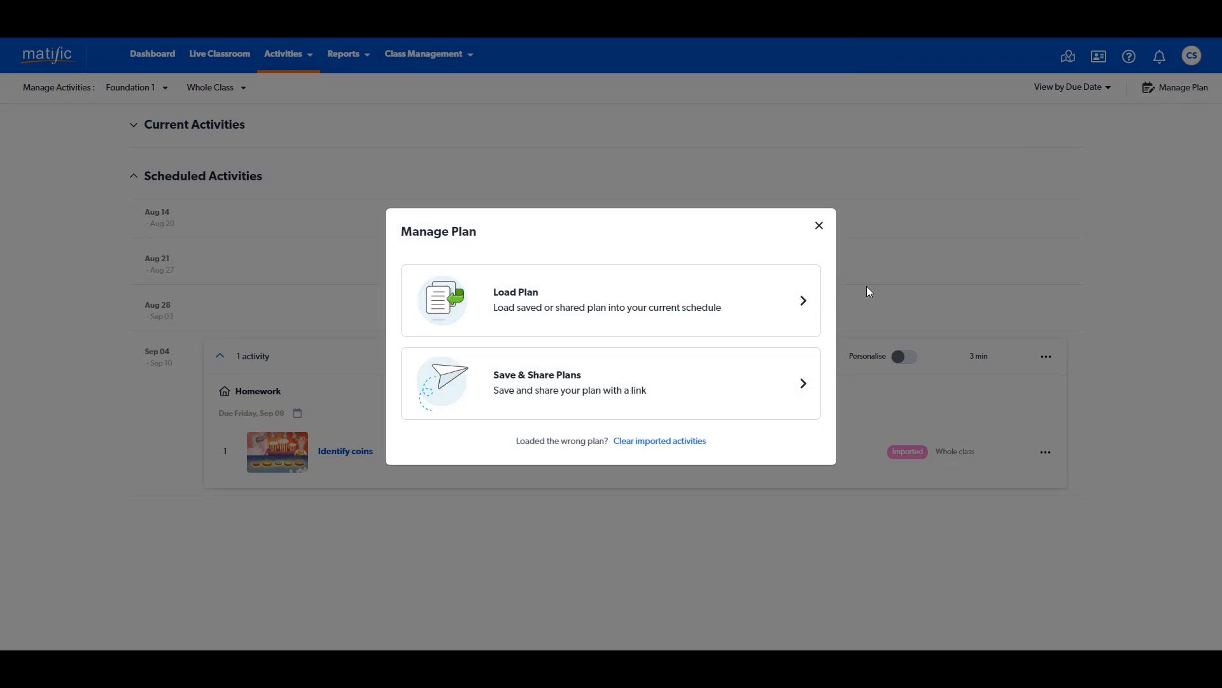
left_click(777, 299)
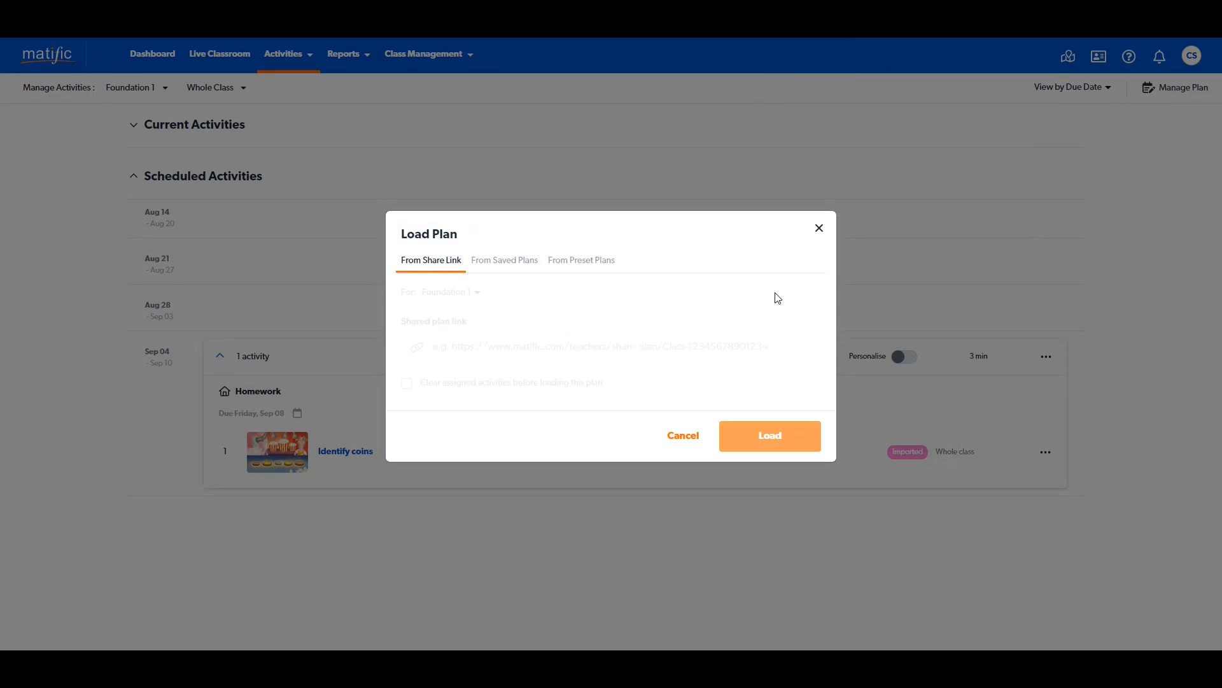
right_click(538, 344)
left_click(575, 439)
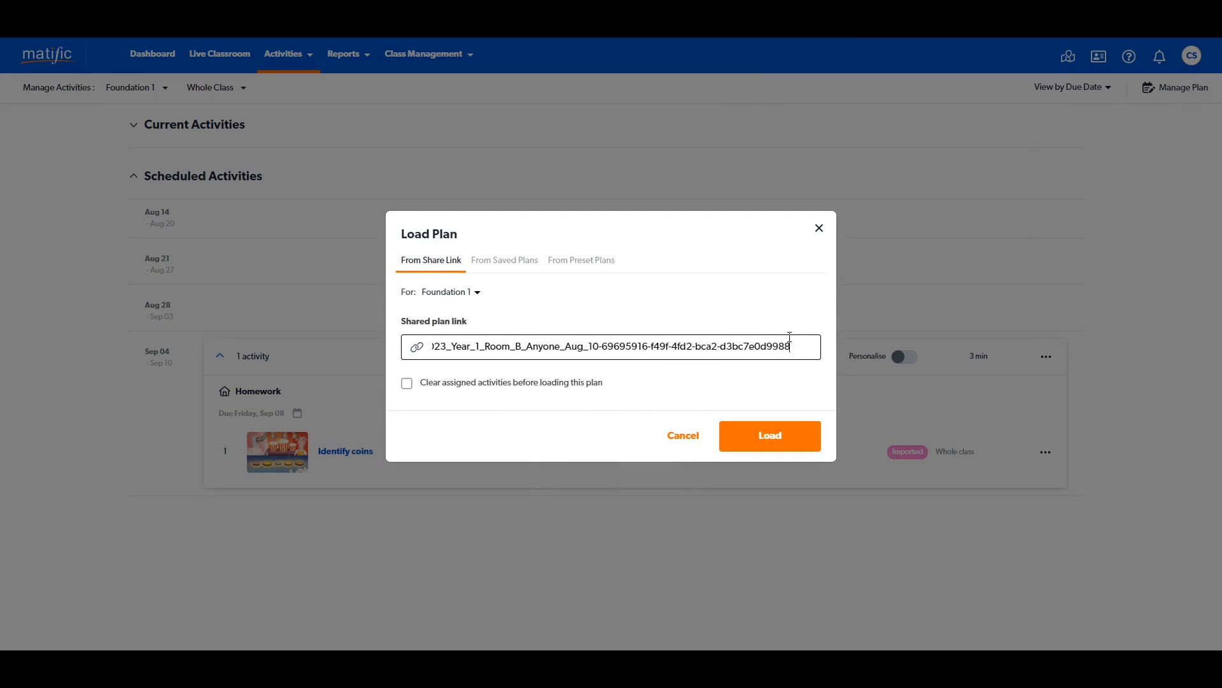
left_click(408, 384)
left_click(527, 393)
left_click(797, 452)
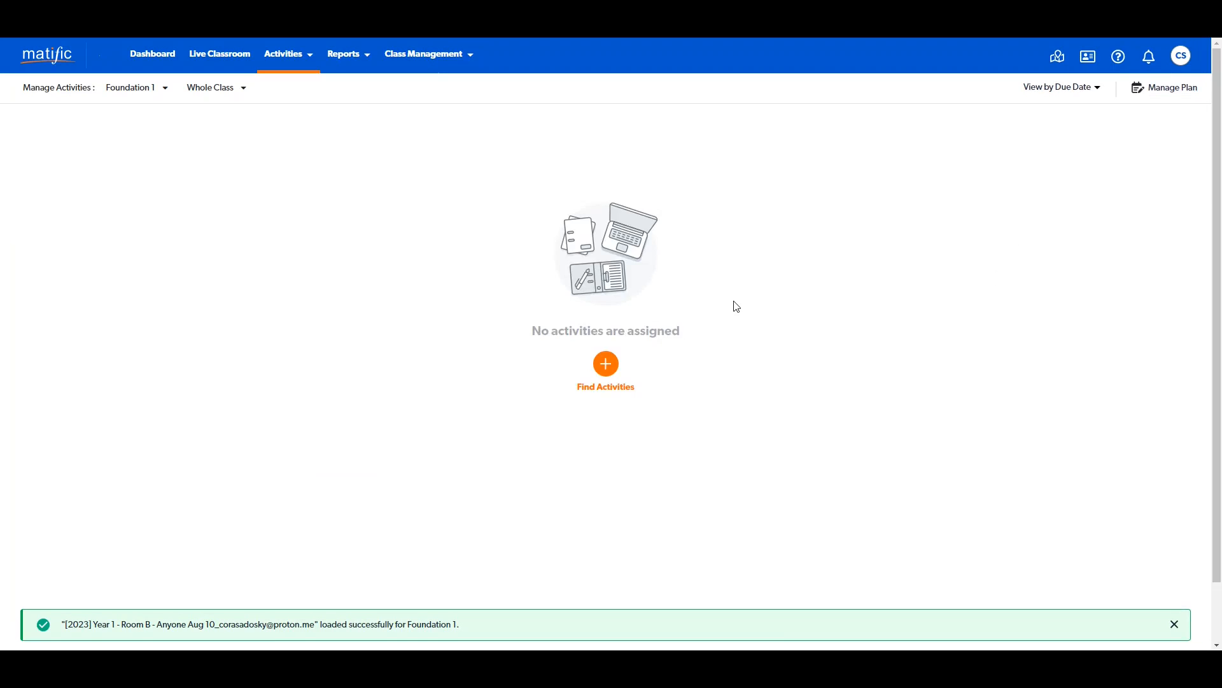
Load the preset plan "Matific Topics - Foundation Year" into Foundation 1 without clearing assigned activities
left_click(1170, 95)
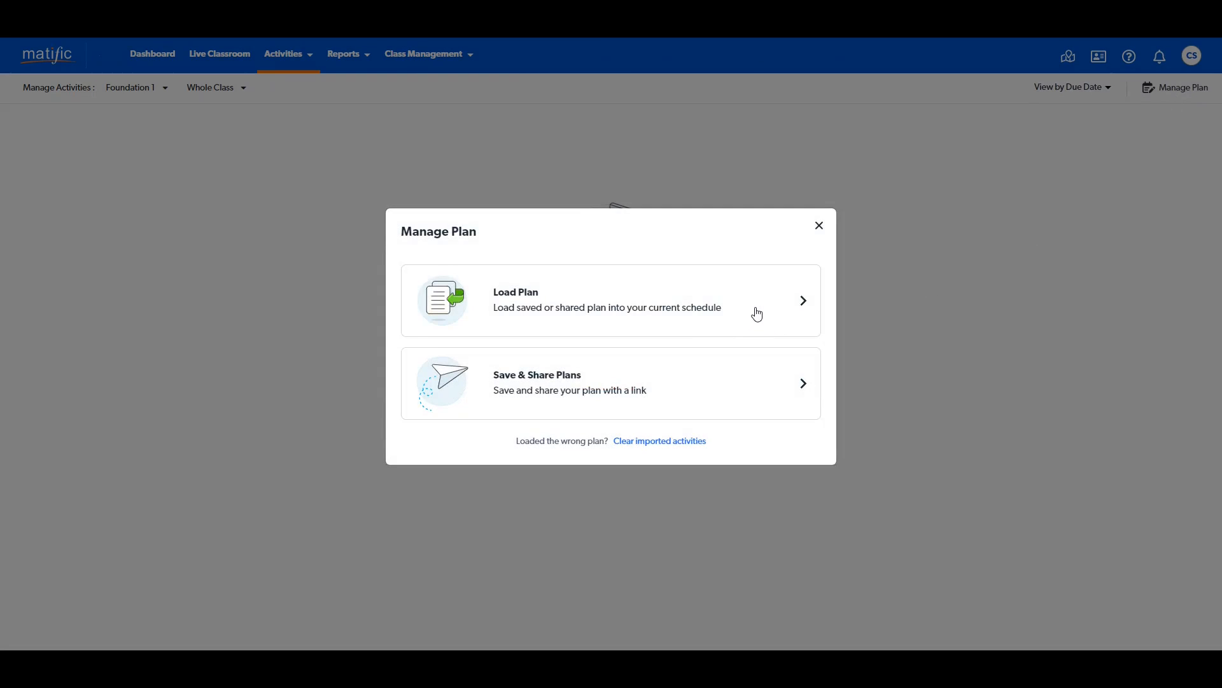
left_click(757, 314)
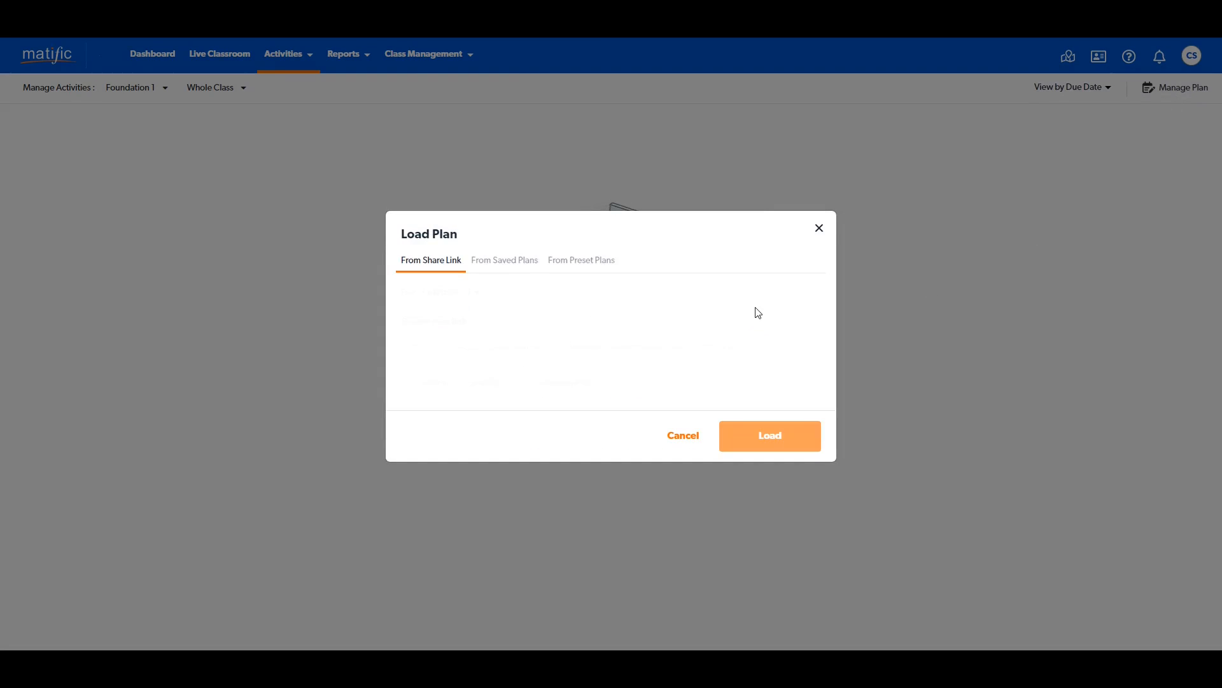
left_click(584, 265)
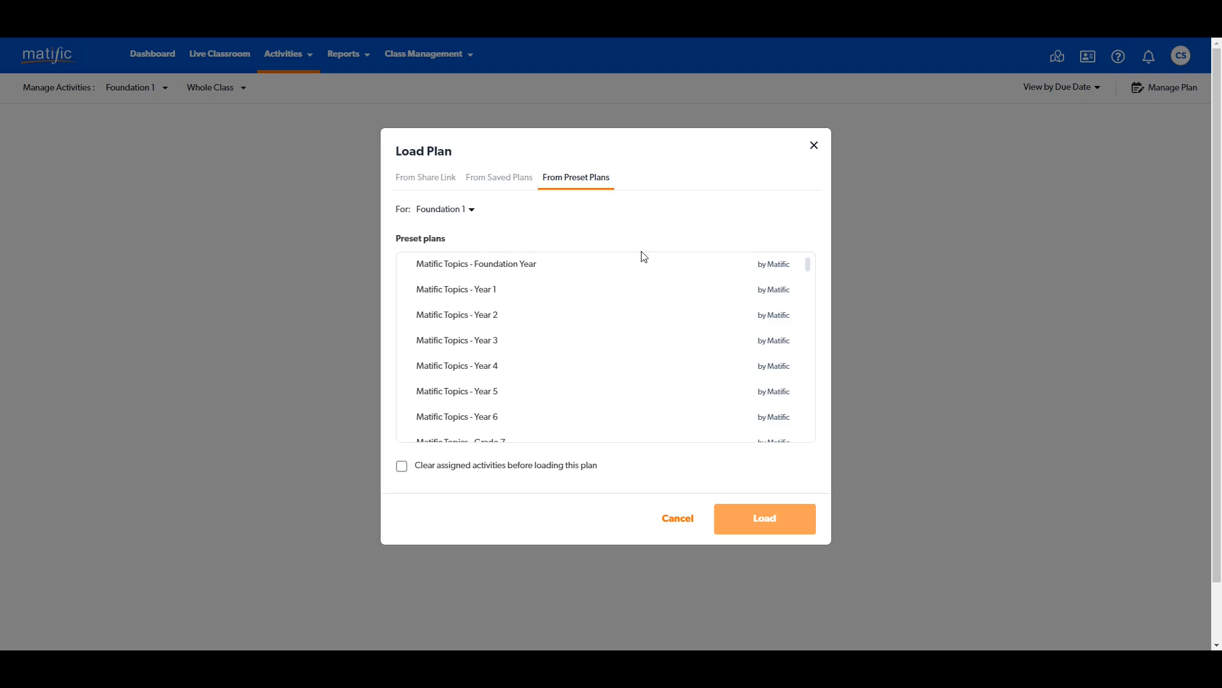
left_click(573, 268)
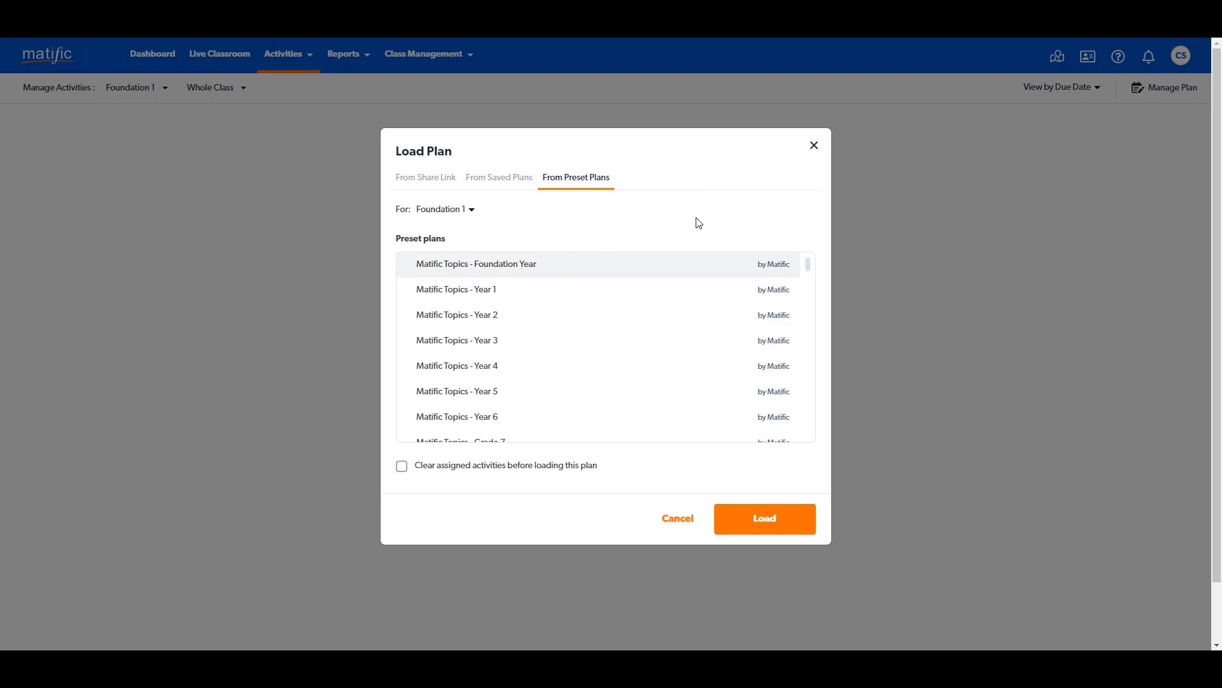
left_click(788, 529)
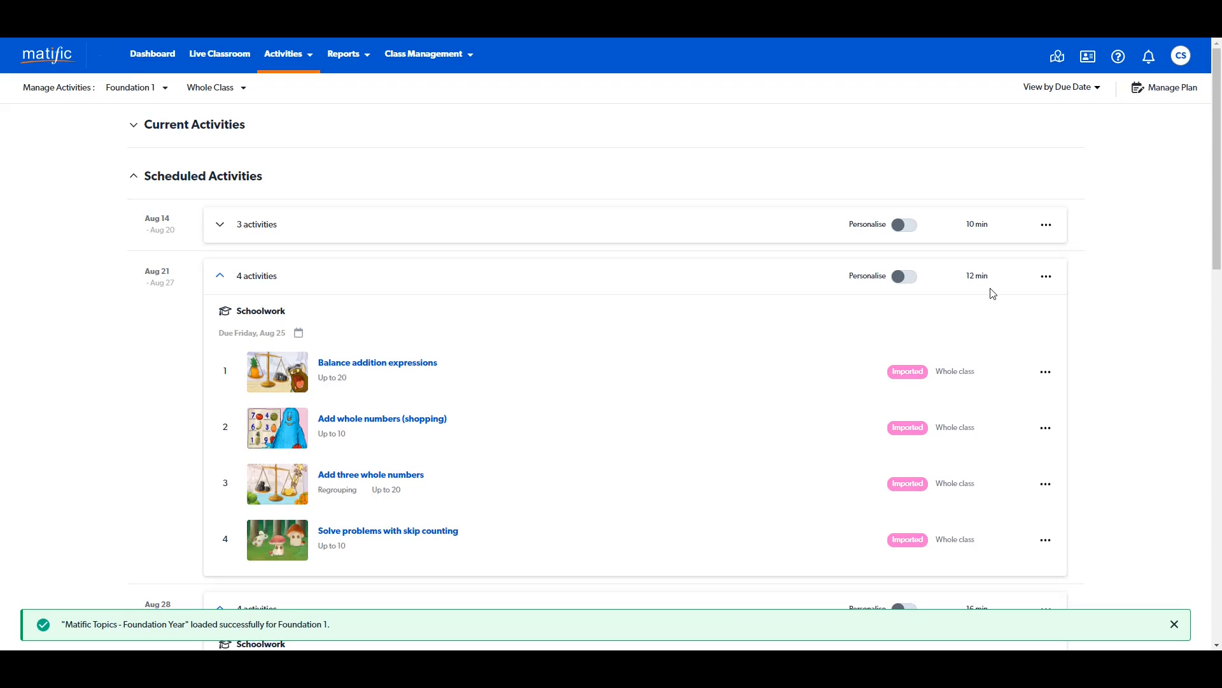
Examine Foundation 1's imported activities across the scheduled weeks, expanding collapsed weeks such as Aug 14, Sep 11 and Nov 06
left_click(221, 226)
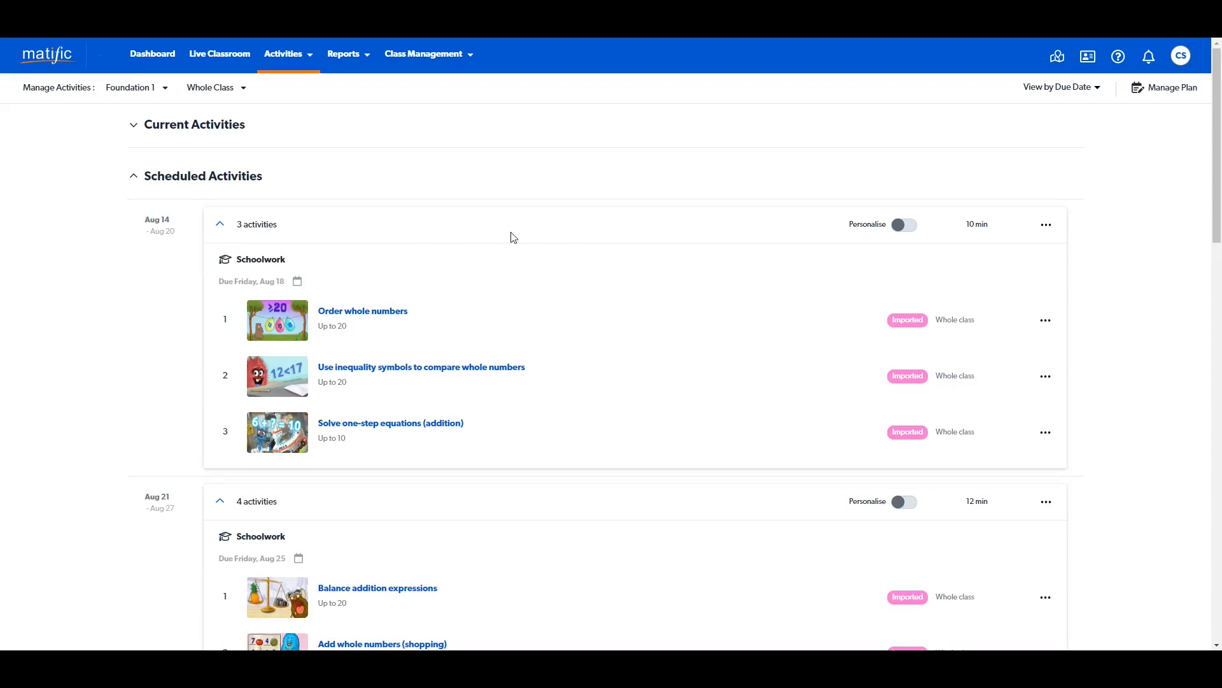
scroll(573, 249, "down", 15)
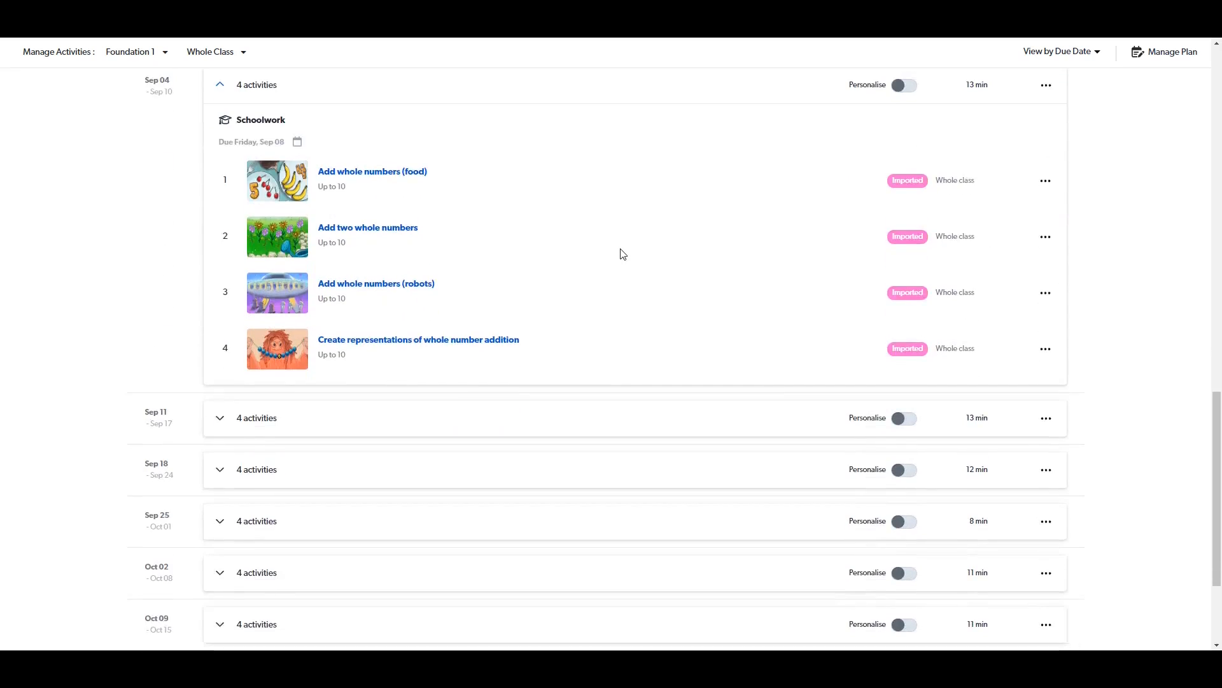
scroll(615, 267, "down", 3)
left_click(221, 247)
scroll(573, 484, "down", 5)
left_click(608, 562)
scroll(669, 393, "down", 4)
left_click(219, 555)
scroll(528, 398, "down", 4)
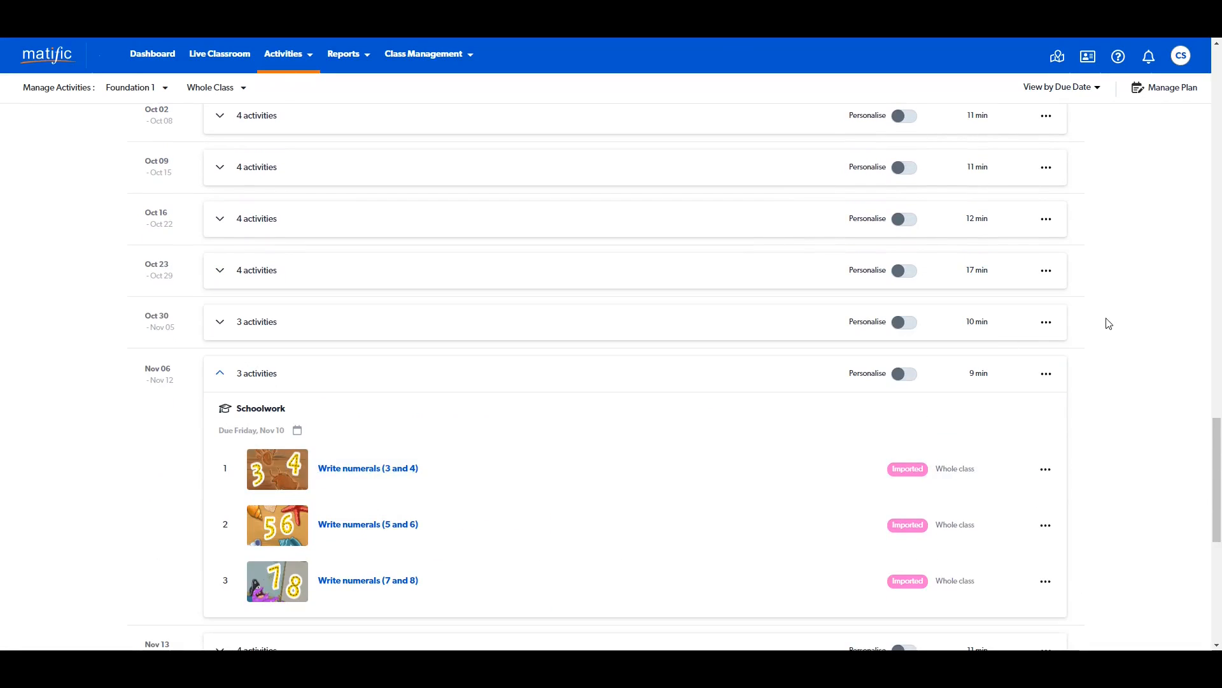
scroll(1100, 369, "up", 10)
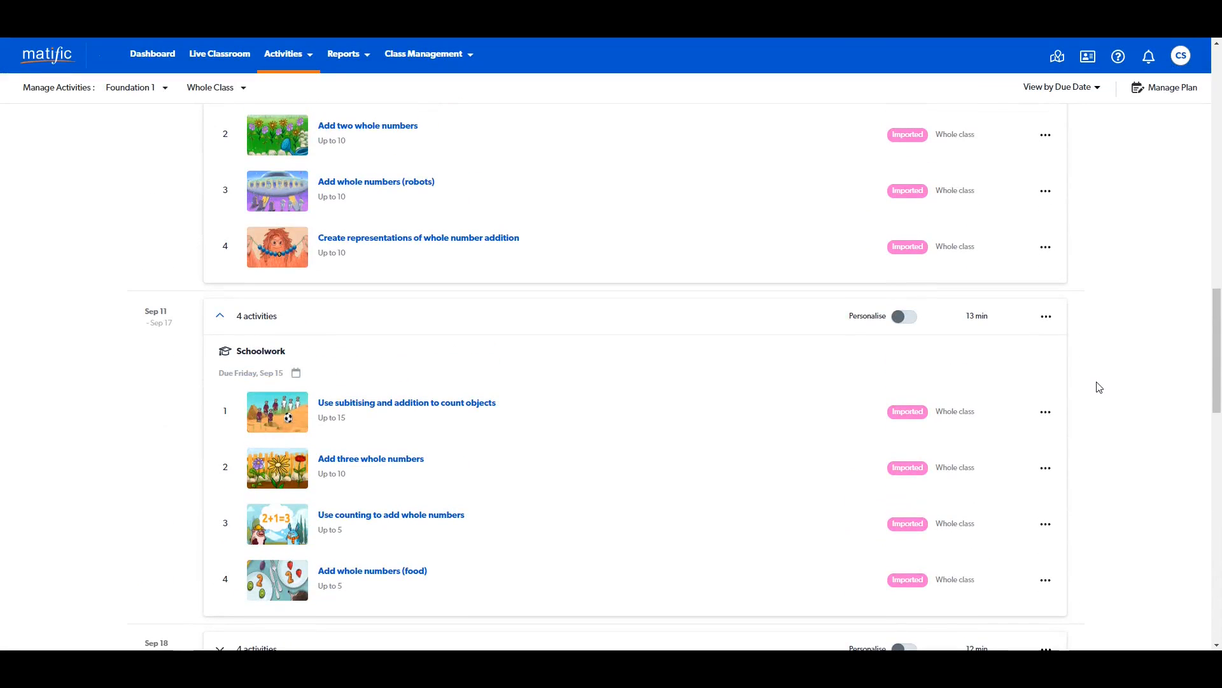
Clear all imported activities from the Foundation 1 class
left_click(1170, 94)
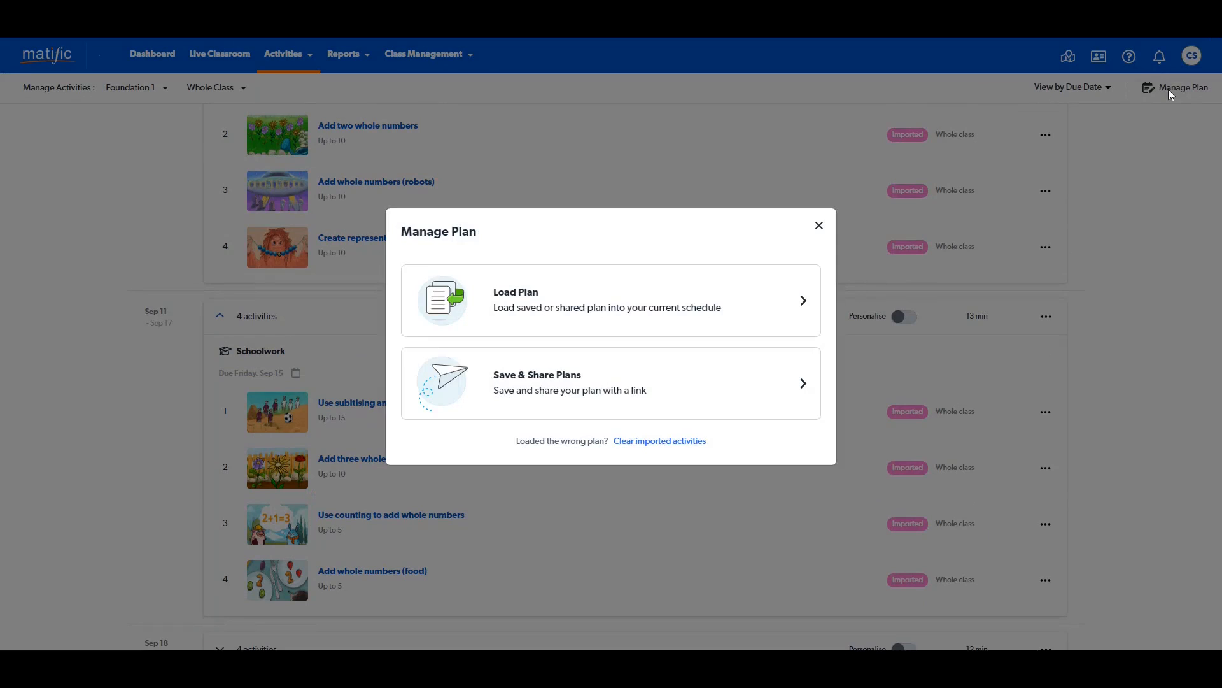
left_click(680, 442)
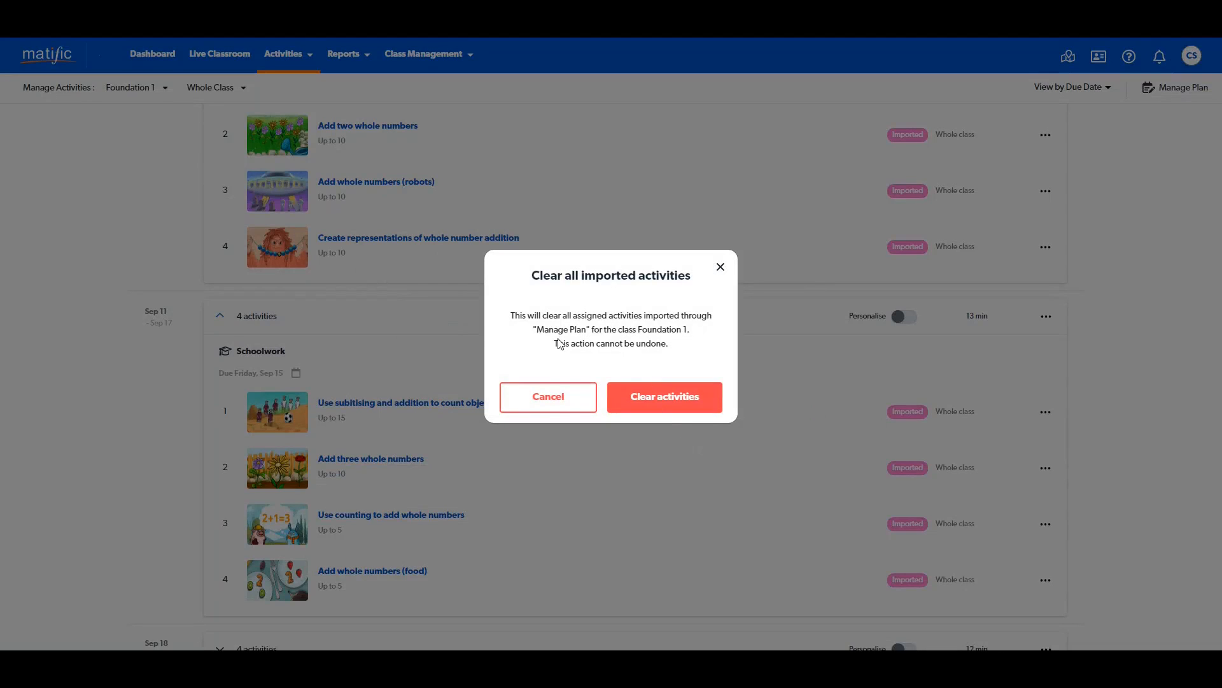
left_click(709, 411)
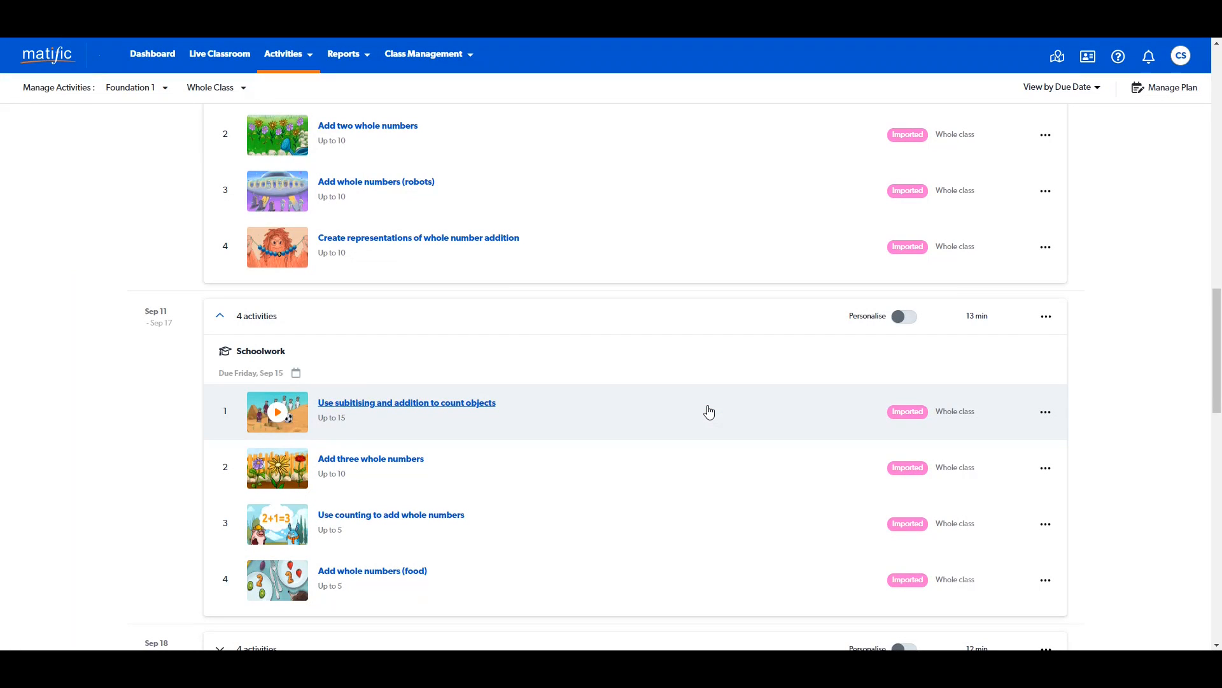